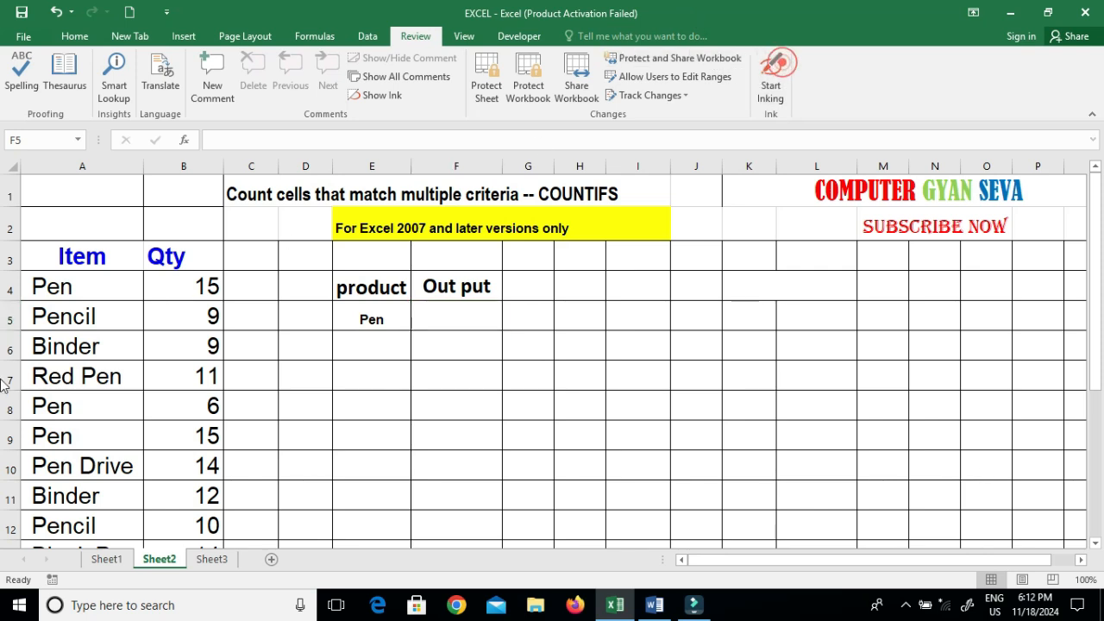
# - Start inking, circle the Item header, and pen tick marks beside the items in rows 4 to 9 and right of the Qty column
pyautogui.click(782, 62)
pyautogui.moveTo(117, 256)
pyautogui.mouseDown()
pyautogui.moveTo(129, 237)
pyautogui.moveTo(86, 217)
pyautogui.moveTo(141, 193)
pyautogui.moveTo(131, 231)
pyautogui.mouseUp()
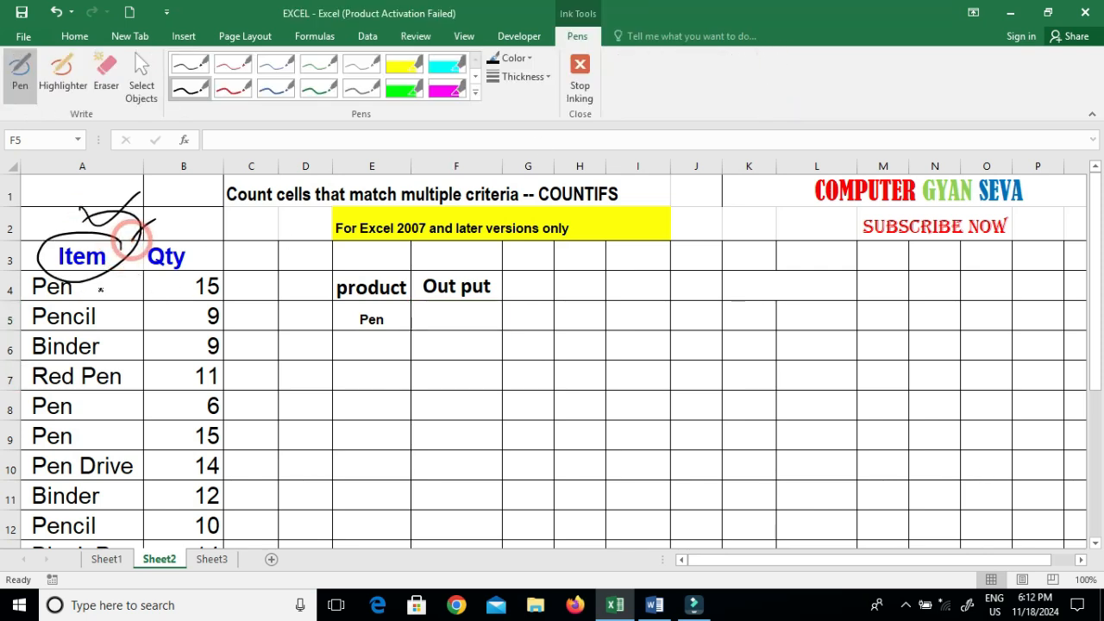
pyautogui.moveTo(112, 282)
pyautogui.mouseDown()
pyautogui.moveTo(138, 281)
pyautogui.moveTo(162, 298)
pyautogui.mouseUp()
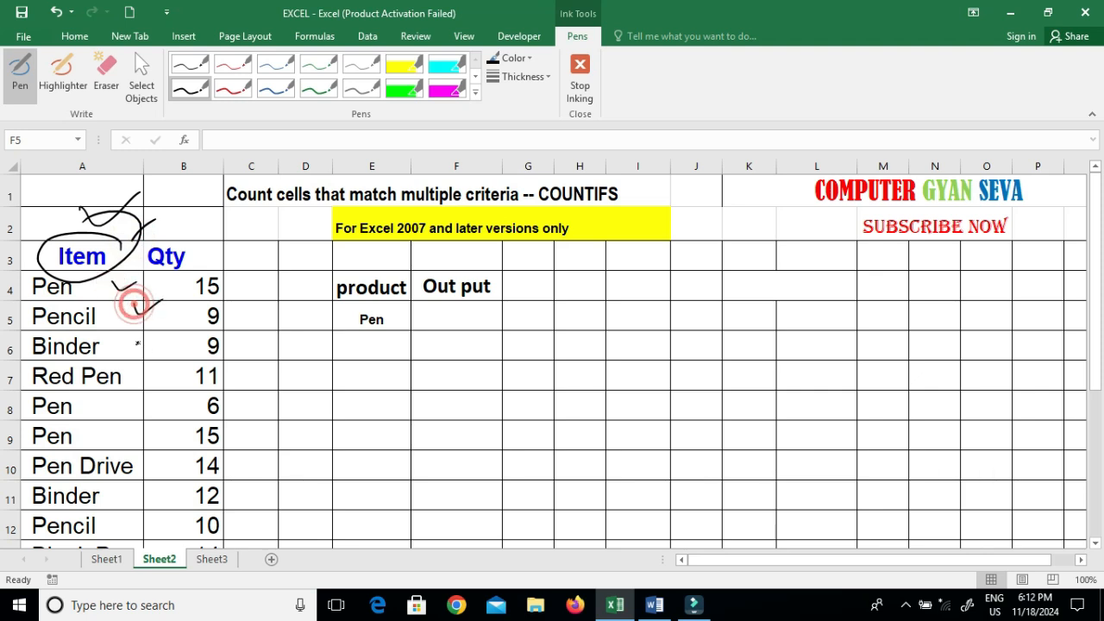
pyautogui.moveTo(121, 342)
pyautogui.mouseDown()
pyautogui.moveTo(146, 337)
pyautogui.moveTo(158, 366)
pyautogui.mouseUp()
pyautogui.moveTo(112, 402)
pyautogui.mouseDown()
pyautogui.moveTo(138, 397)
pyautogui.moveTo(139, 424)
pyautogui.mouseUp()
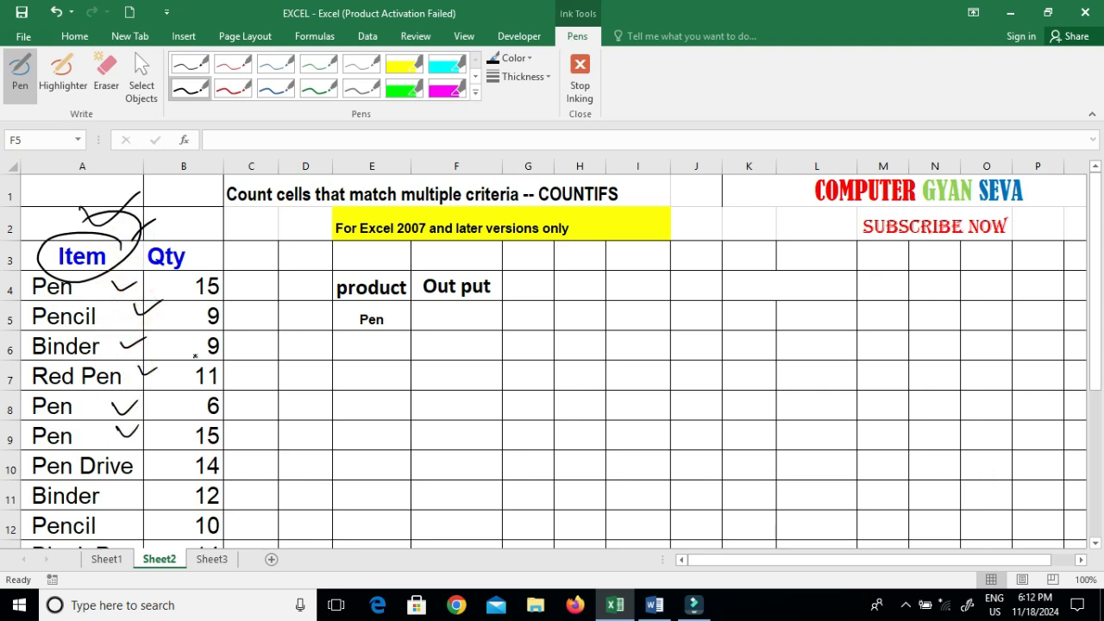
pyautogui.moveTo(226, 262)
pyautogui.mouseDown()
pyautogui.moveTo(271, 264)
pyautogui.moveTo(274, 281)
pyautogui.mouseUp()
pyautogui.moveTo(264, 304); pyautogui.dragTo(276, 295)
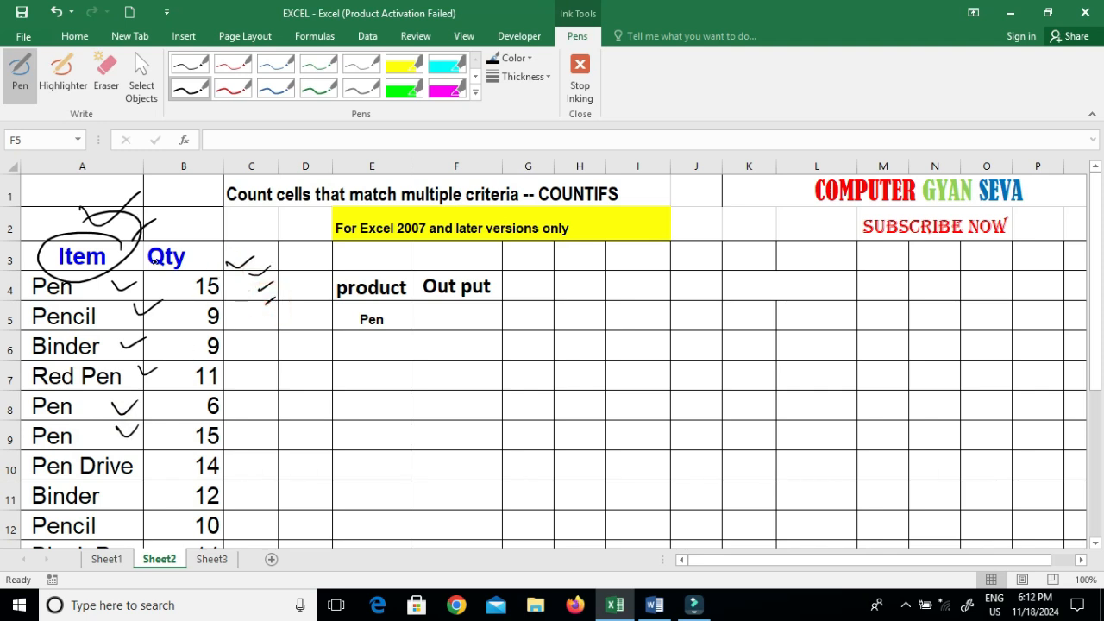
# - Add further pen tick marks above the Item header and beside the Pen, Pencil, 15, 9 and 11 entries
pyautogui.moveTo(40, 215)
pyautogui.mouseDown()
pyautogui.moveTo(58, 232)
pyautogui.moveTo(74, 215)
pyautogui.moveTo(100, 225)
pyautogui.mouseUp()
pyautogui.moveTo(92, 290)
pyautogui.mouseDown()
pyautogui.moveTo(107, 286)
pyautogui.moveTo(130, 310)
pyautogui.mouseUp()
pyautogui.moveTo(165, 277); pyautogui.dragTo(189, 271)
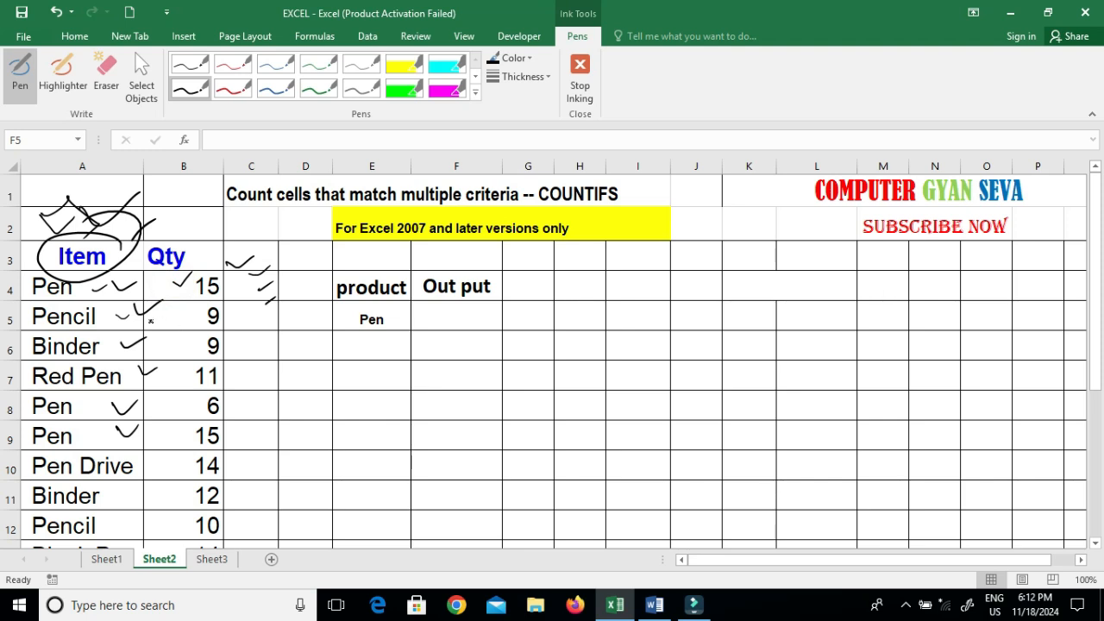
pyautogui.moveTo(178, 317); pyautogui.dragTo(257, 322)
pyautogui.moveTo(227, 375); pyautogui.dragTo(247, 366)
# - Circle Pen in cell E5 with ink, add tick marks around it, and circle the quantity 15 in B4
pyautogui.moveTo(402, 307)
pyautogui.mouseDown()
pyautogui.moveTo(362, 312)
pyautogui.moveTo(416, 317)
pyautogui.moveTo(398, 303)
pyautogui.moveTo(432, 349)
pyautogui.mouseUp()
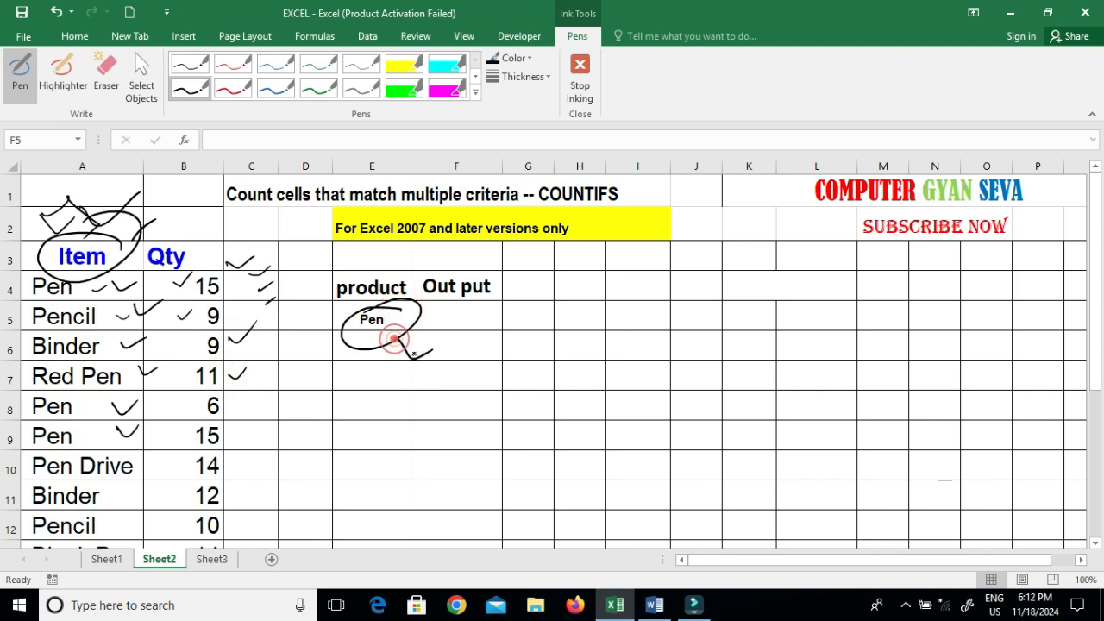
pyautogui.moveTo(369, 334); pyautogui.dragTo(403, 327)
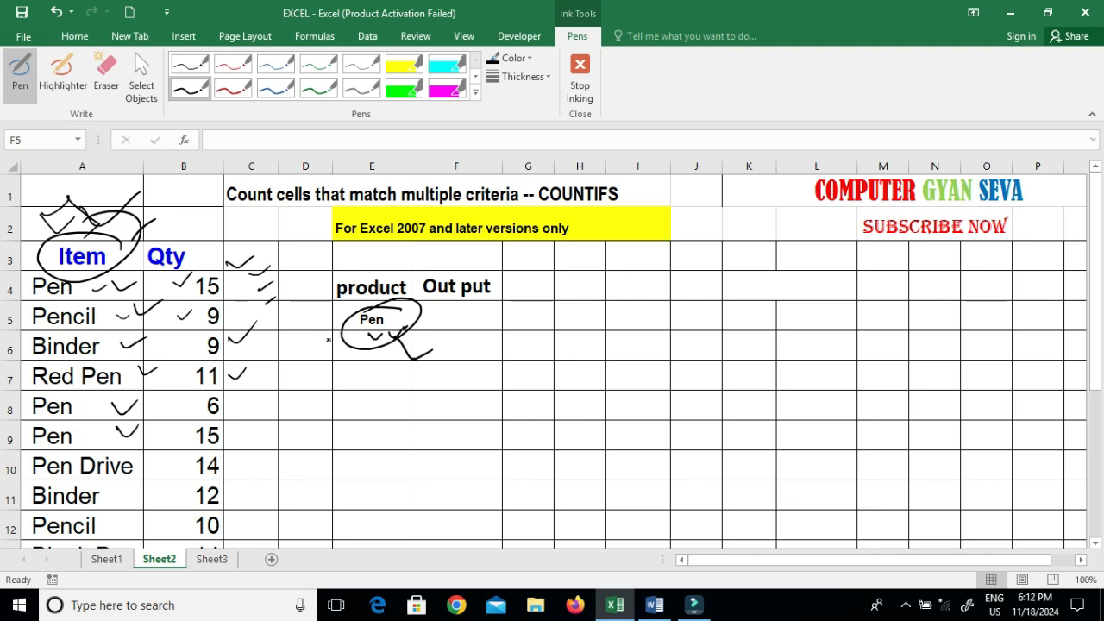
pyautogui.moveTo(329, 363); pyautogui.dragTo(384, 345)
pyautogui.moveTo(211, 270)
pyautogui.mouseDown()
pyautogui.moveTo(183, 283)
pyautogui.moveTo(220, 263)
pyautogui.mouseUp()
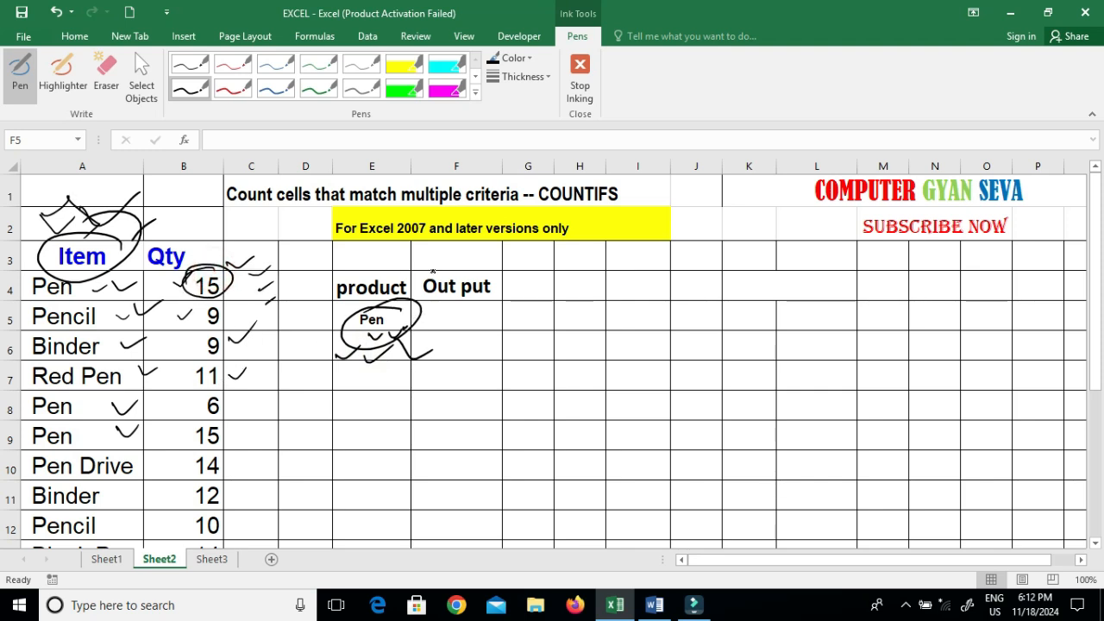
# - Handwrite an ink note reading 5=10 in the empty area of columns H to K and circle it
pyautogui.moveTo(584, 276)
pyautogui.mouseDown()
pyautogui.moveTo(609, 284)
pyautogui.moveTo(656, 259)
pyautogui.moveTo(695, 257)
pyautogui.moveTo(626, 259)
pyautogui.moveTo(707, 263)
pyautogui.moveTo(653, 296)
pyautogui.moveTo(636, 328)
pyautogui.moveTo(681, 336)
pyautogui.mouseUp()
pyautogui.moveTo(709, 302); pyautogui.dragTo(706, 323)
pyautogui.moveTo(733, 293)
pyautogui.mouseDown()
pyautogui.moveTo(721, 276)
pyautogui.moveTo(764, 266)
pyautogui.mouseUp()
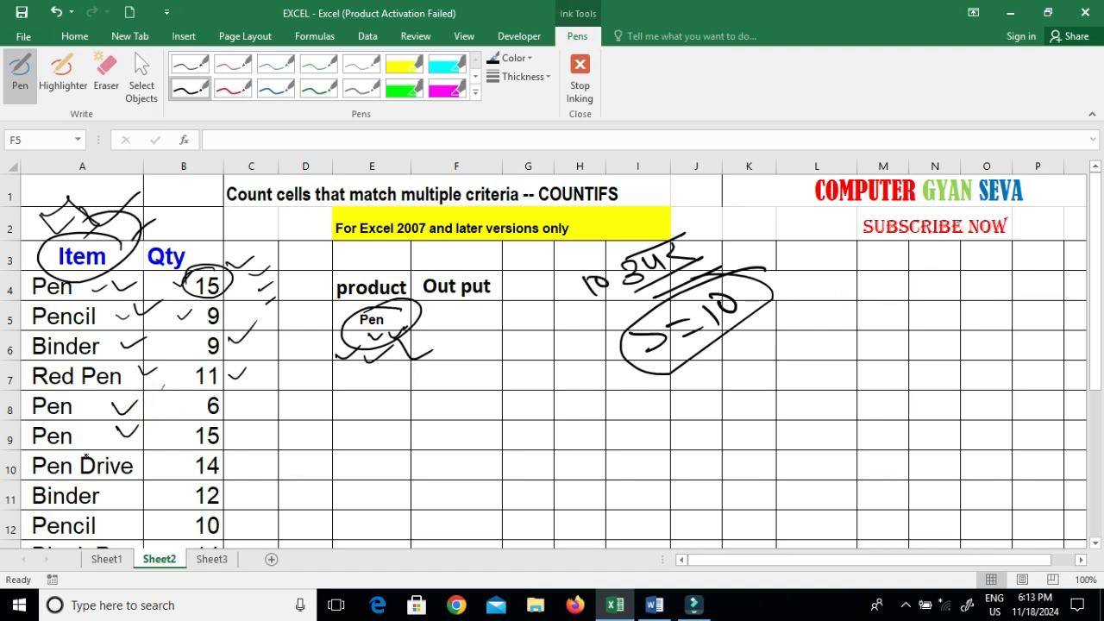
# - Mark the Pen Drive row with ink ticks and a circle, then handwrite 11, 10 and 12 below the product cell and circle them
pyautogui.moveTo(136, 464)
pyautogui.mouseDown()
pyautogui.moveTo(145, 474)
pyautogui.moveTo(175, 459)
pyautogui.moveTo(147, 481)
pyautogui.moveTo(189, 455)
pyautogui.moveTo(253, 448)
pyautogui.mouseUp()
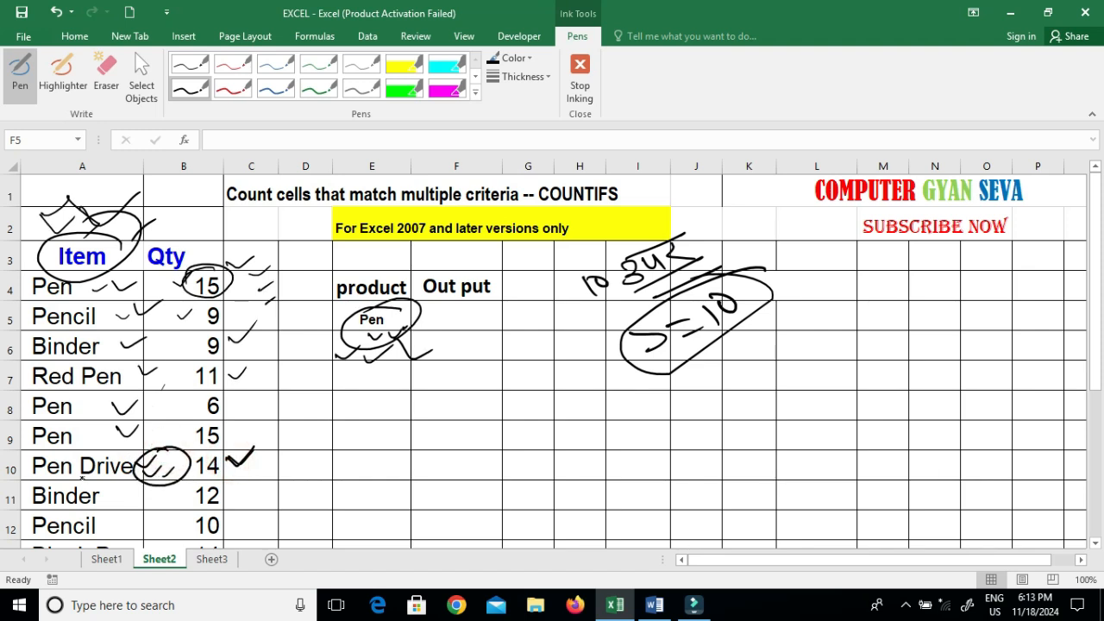
pyautogui.moveTo(262, 396)
pyautogui.mouseDown()
pyautogui.moveTo(291, 383)
pyautogui.moveTo(296, 365)
pyautogui.moveTo(304, 373)
pyautogui.moveTo(320, 347)
pyautogui.moveTo(266, 416)
pyautogui.mouseUp()
pyautogui.moveTo(354, 372)
pyautogui.mouseDown()
pyautogui.moveTo(280, 414)
pyautogui.moveTo(316, 440)
pyautogui.moveTo(357, 397)
pyautogui.mouseUp()
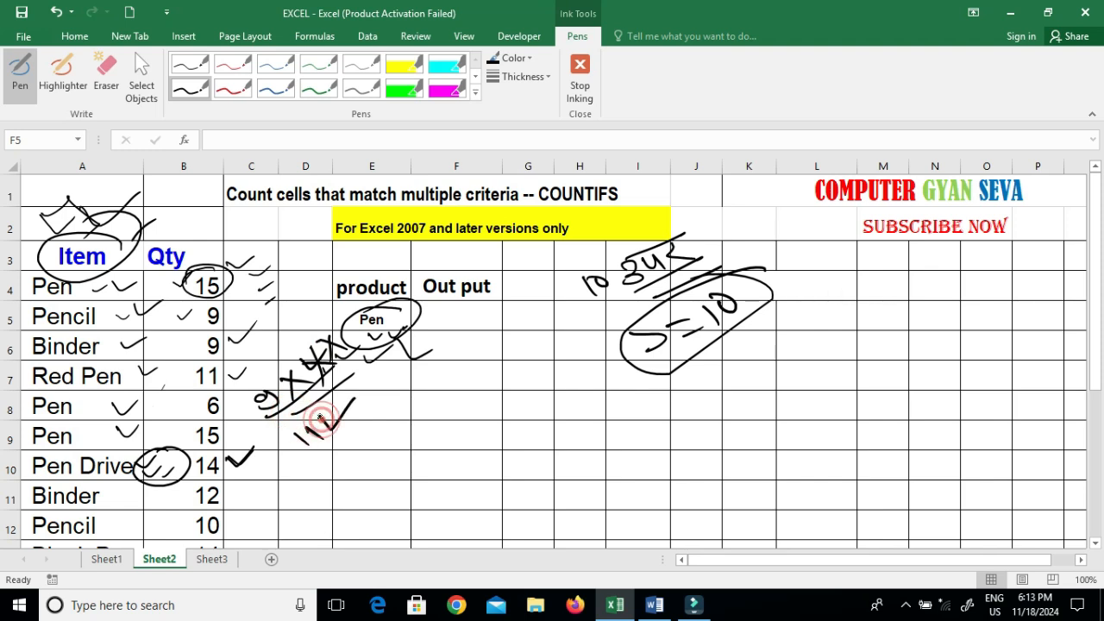
pyautogui.moveTo(328, 452); pyautogui.dragTo(331, 466)
pyautogui.moveTo(342, 450); pyautogui.dragTo(371, 418)
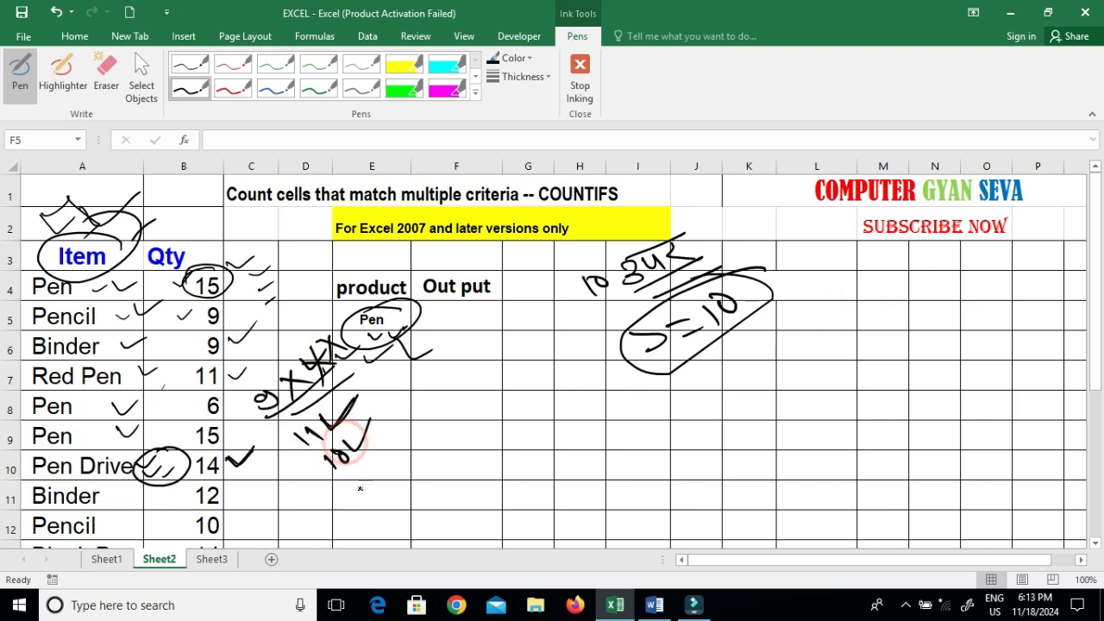
pyautogui.moveTo(349, 485); pyautogui.dragTo(354, 496)
pyautogui.moveTo(363, 472)
pyautogui.mouseDown()
pyautogui.moveTo(388, 472)
pyautogui.moveTo(405, 417)
pyautogui.moveTo(432, 483)
pyautogui.moveTo(306, 418)
pyautogui.mouseUp()
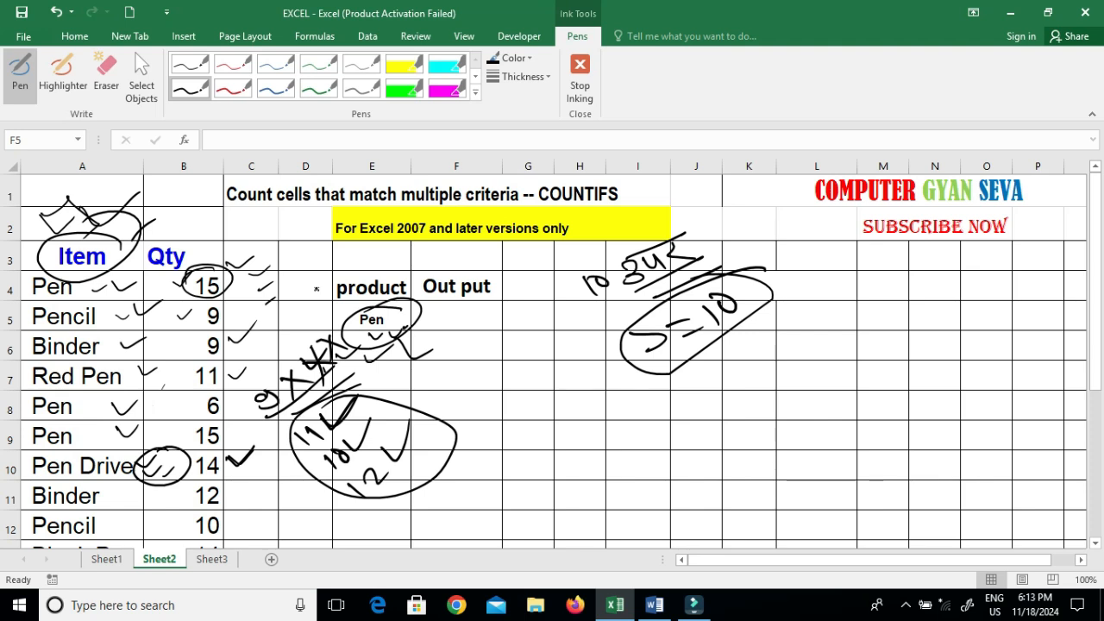
# - Erase most of the ink marks from the sheet and return to normal cell editing
pyautogui.moveTo(334, 366)
pyautogui.mouseDown()
pyautogui.moveTo(354, 345)
pyautogui.moveTo(345, 350)
pyautogui.moveTo(391, 468)
pyautogui.moveTo(328, 371)
pyautogui.moveTo(408, 331)
pyautogui.moveTo(687, 248)
pyautogui.moveTo(690, 286)
pyautogui.moveTo(649, 348)
pyautogui.moveTo(125, 484)
pyautogui.moveTo(121, 216)
pyautogui.moveTo(220, 257)
pyautogui.moveTo(187, 357)
pyautogui.moveTo(154, 231)
pyautogui.moveTo(149, 480)
pyautogui.moveTo(154, 351)
pyautogui.mouseUp()
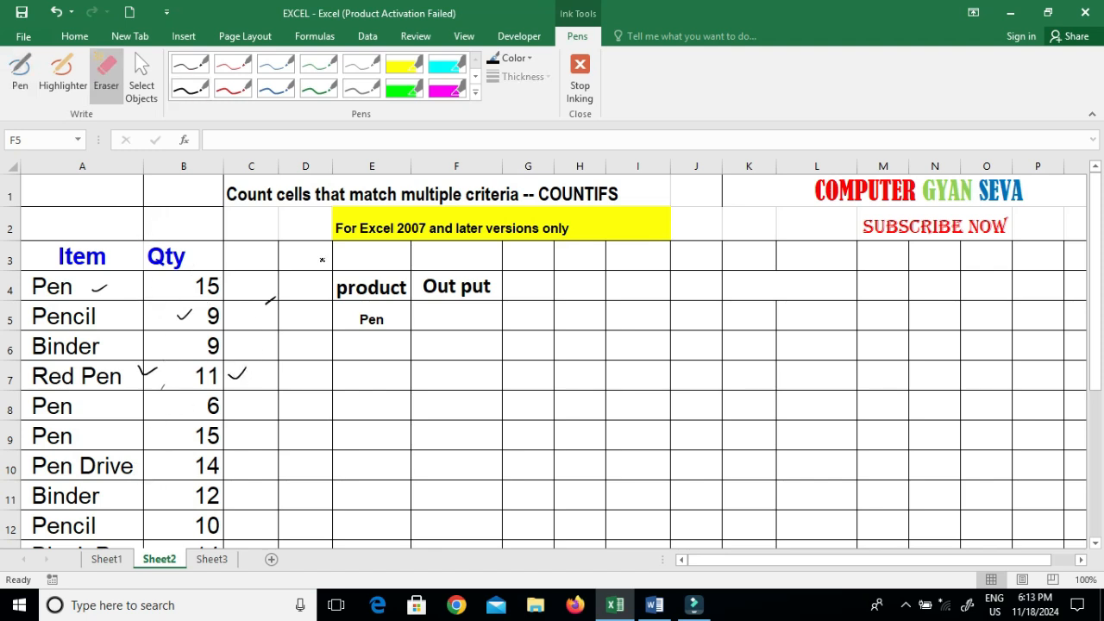
pyautogui.click(20, 73)
pyautogui.click(84, 36)
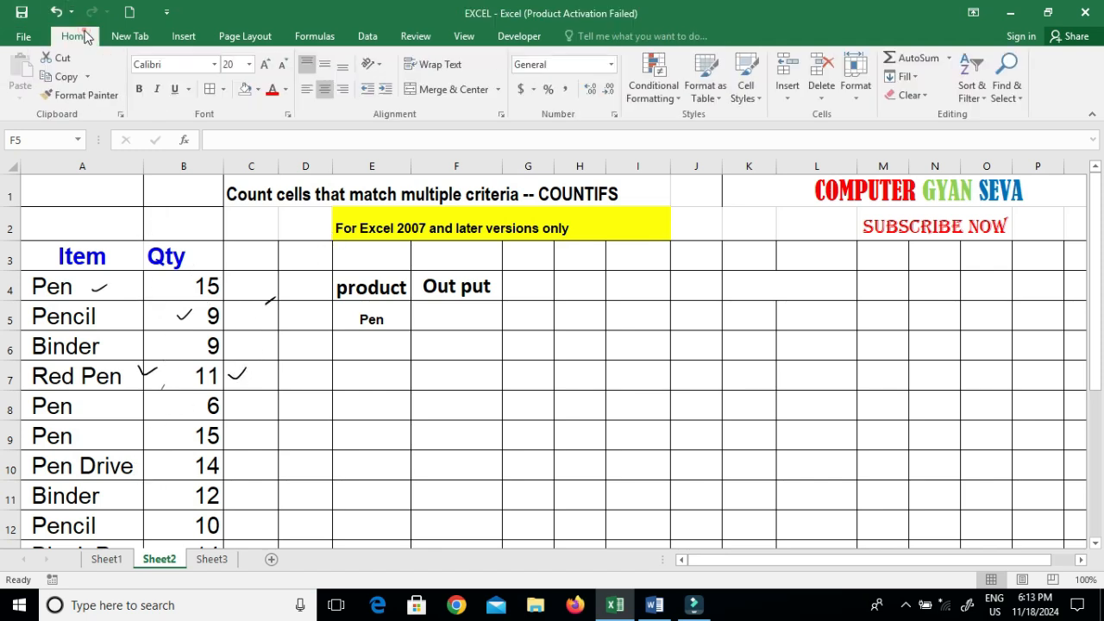
pyautogui.click(466, 317)
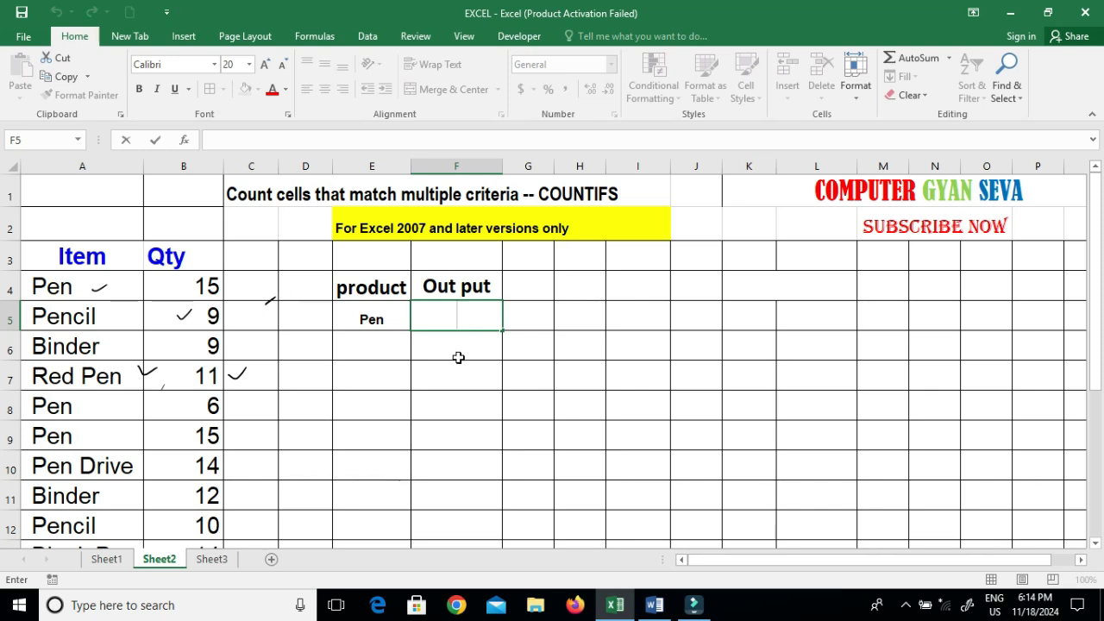
pyautogui.click(458, 352)
pyautogui.click(433, 309)
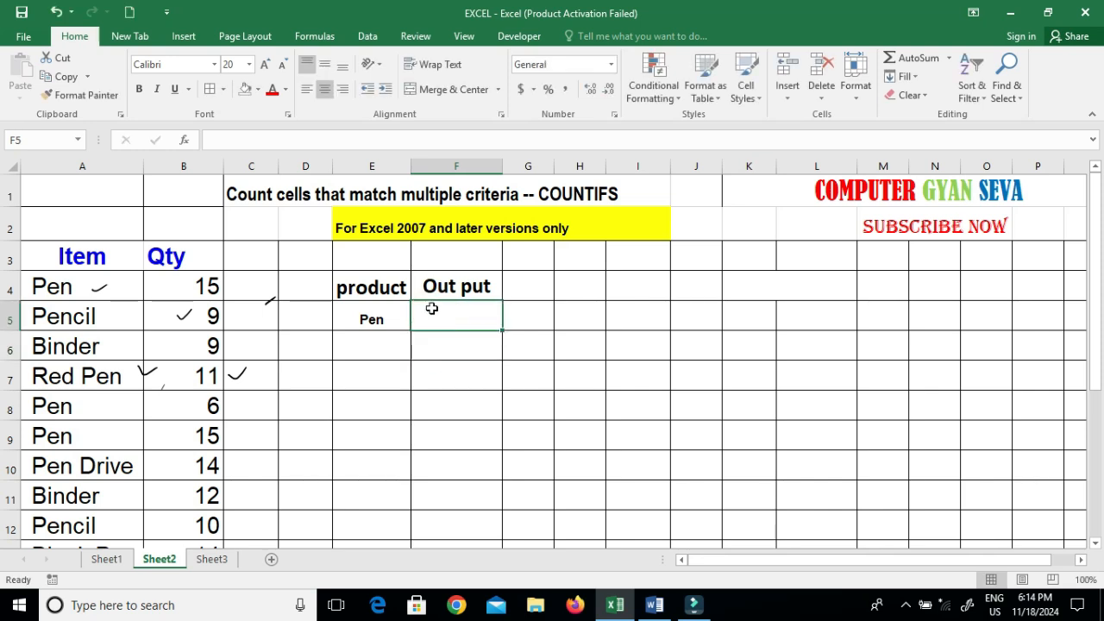
# - Change the product in cell E5 to "Pen & last pen" and autofit the width of column E
pyautogui.doubleClick(389, 320)
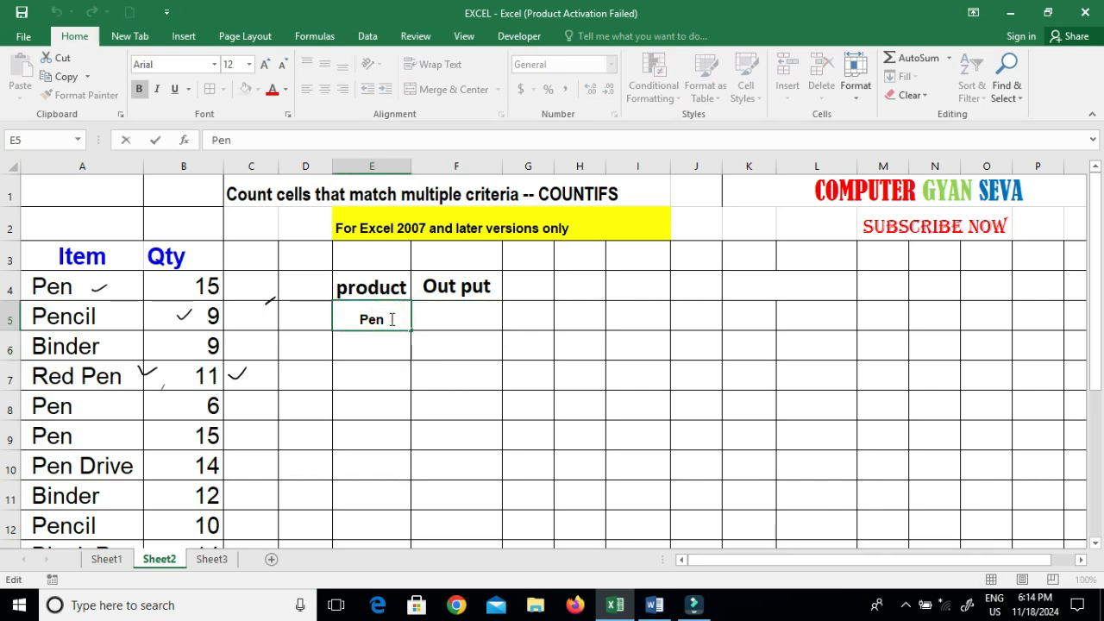
pyautogui.write('&')
pyautogui.write('last')
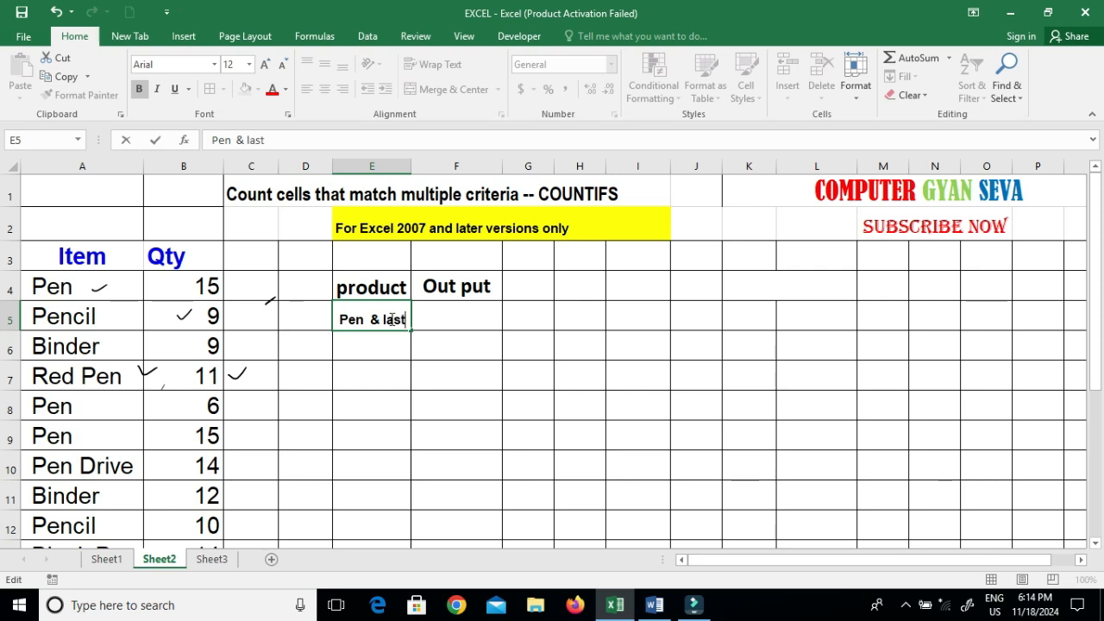
pyautogui.write(' pen')
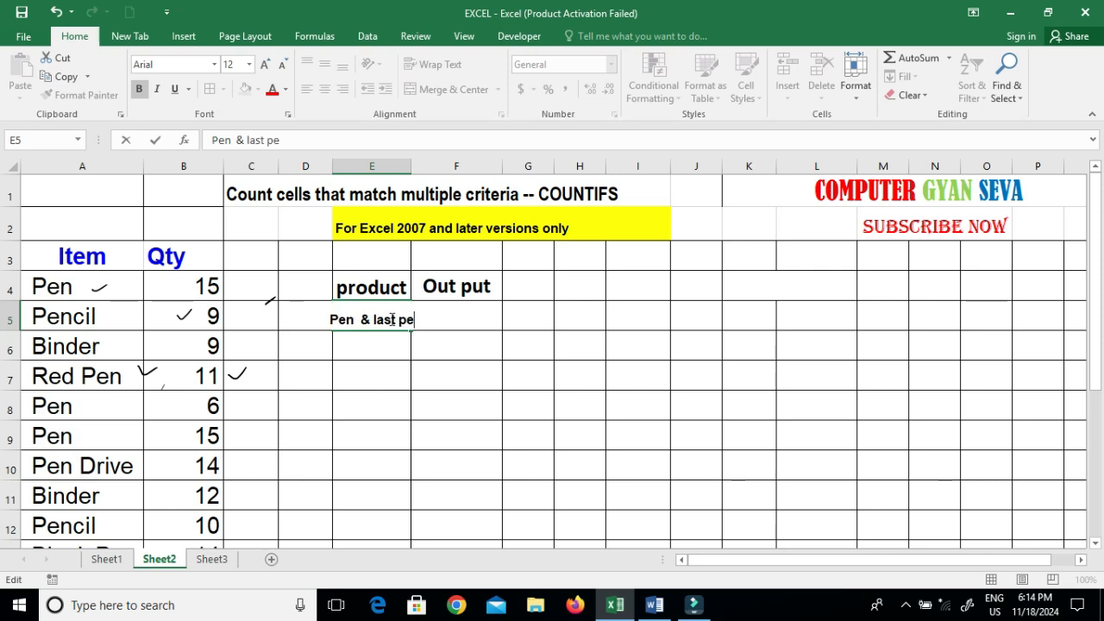
pyautogui.press('Return')
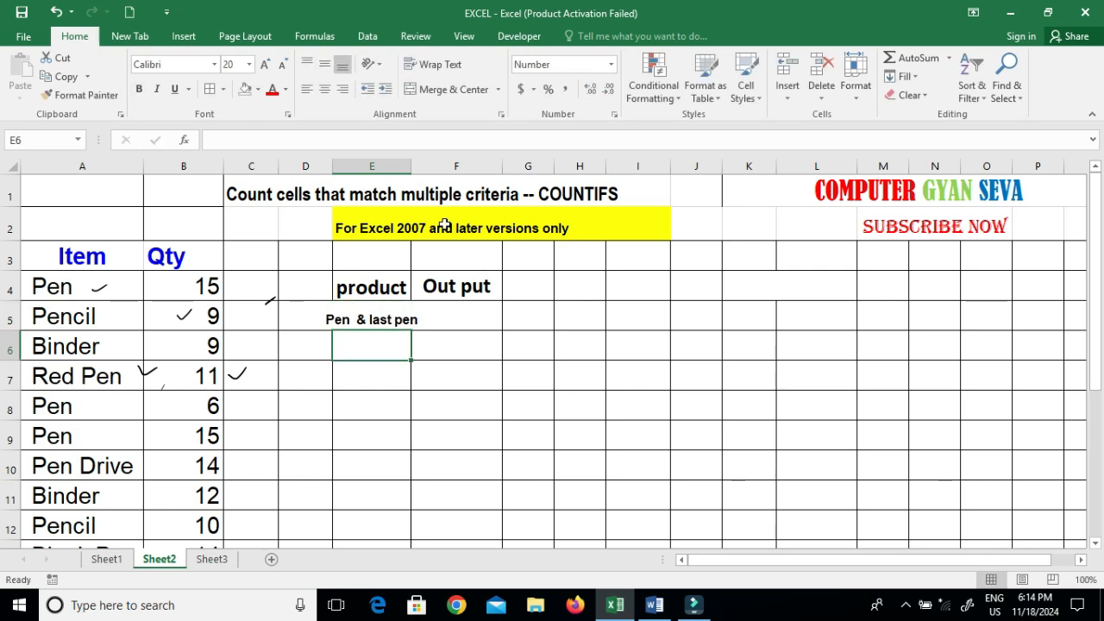
pyautogui.click(407, 178)
pyautogui.doubleClick(406, 164)
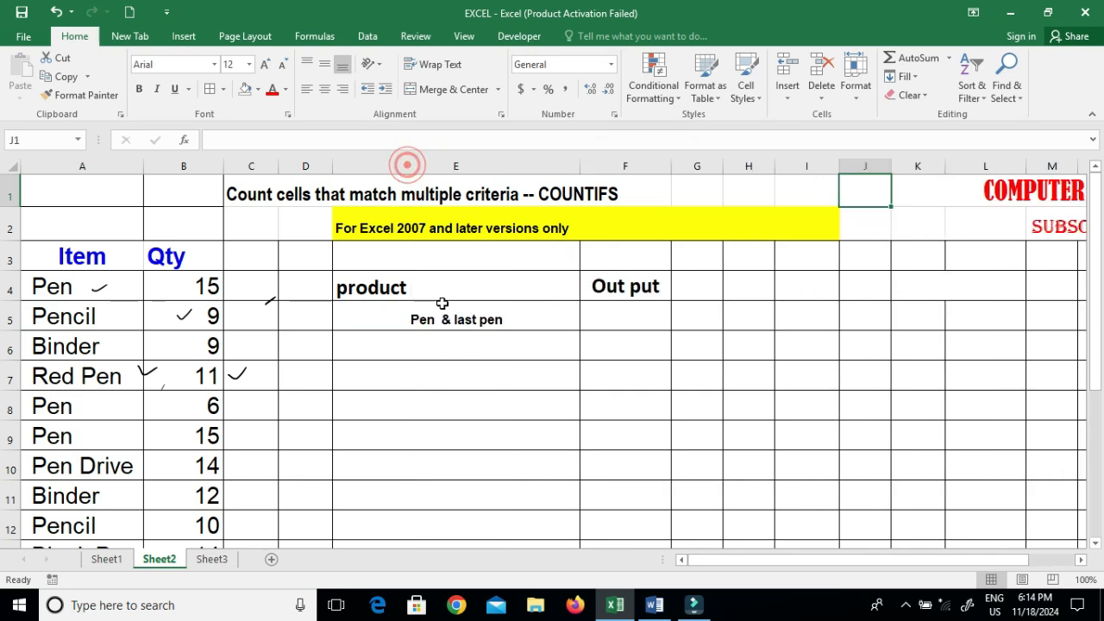
# - Begin a formula in output cell F5 with COUNTIFS nested inside SUM
pyautogui.click(619, 329)
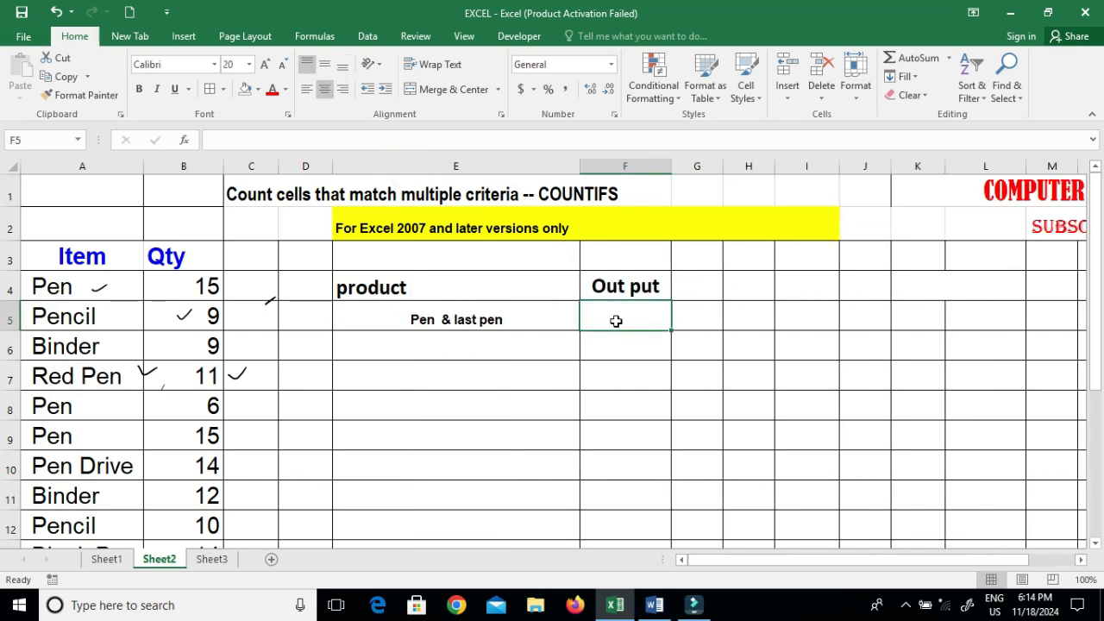
pyautogui.doubleClick(618, 321)
pyautogui.write('=sum')
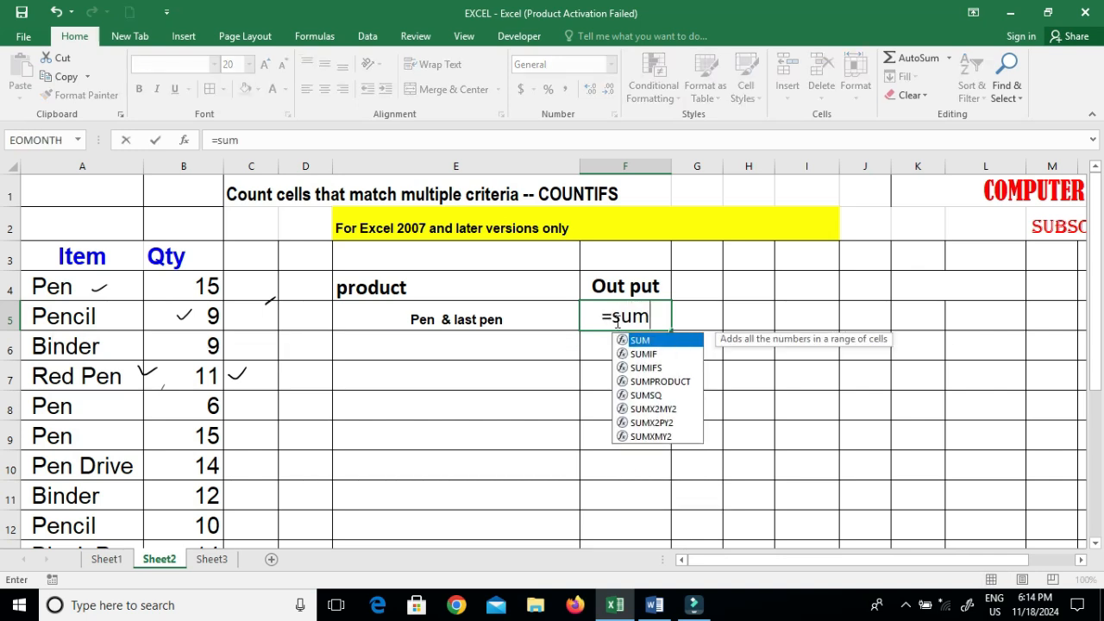
pyautogui.press('Tab')
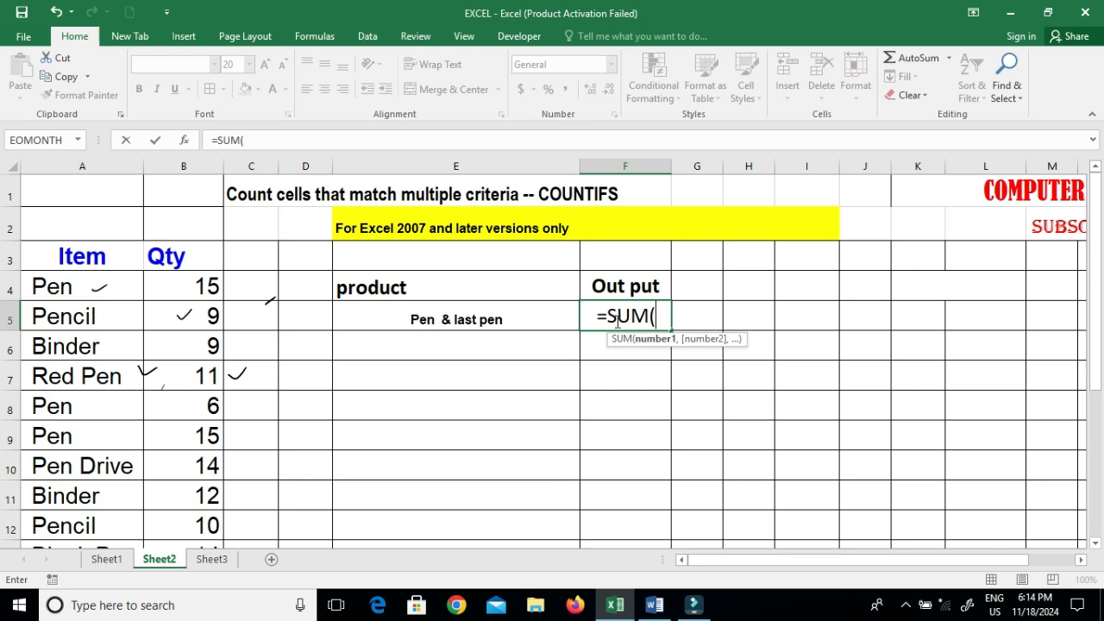
pyautogui.write('counti')
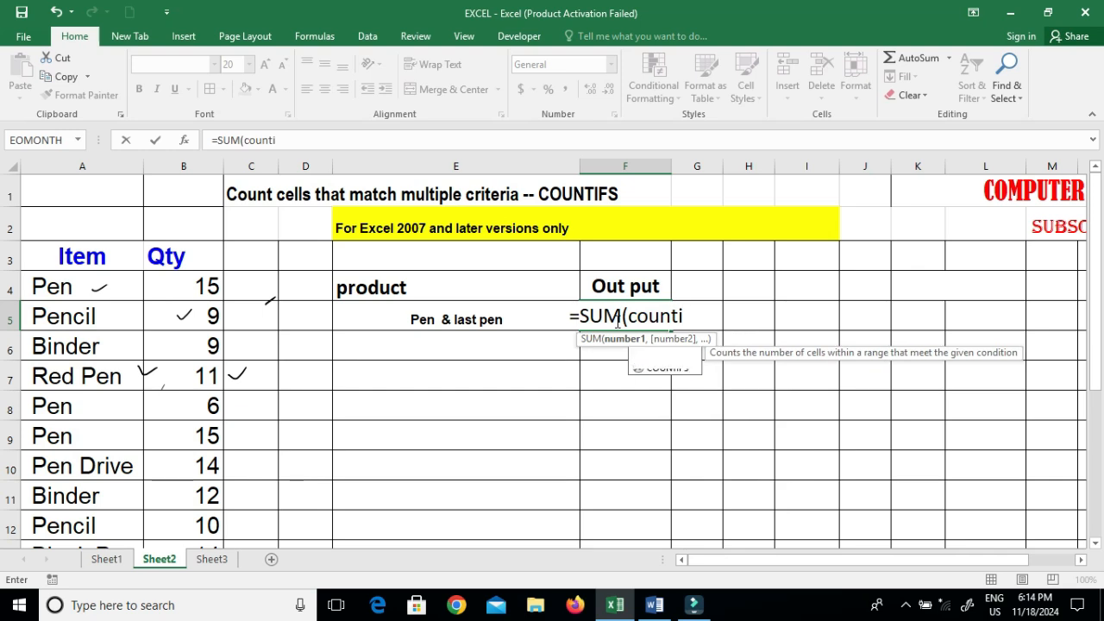
pyautogui.write('f')
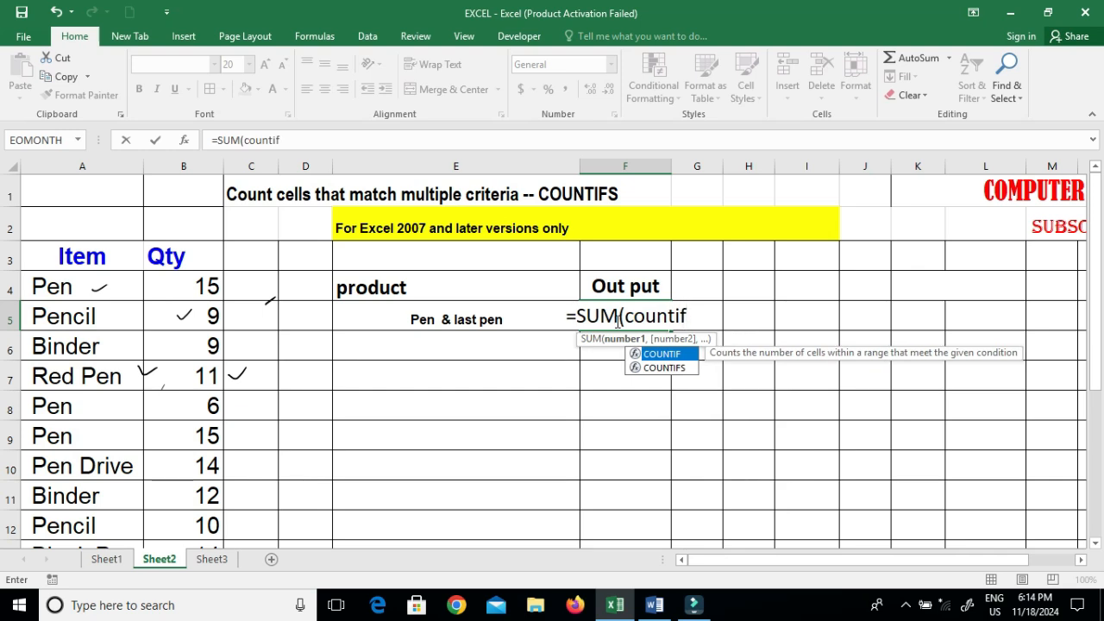
pyautogui.press('Down')
pyautogui.press('Tab')
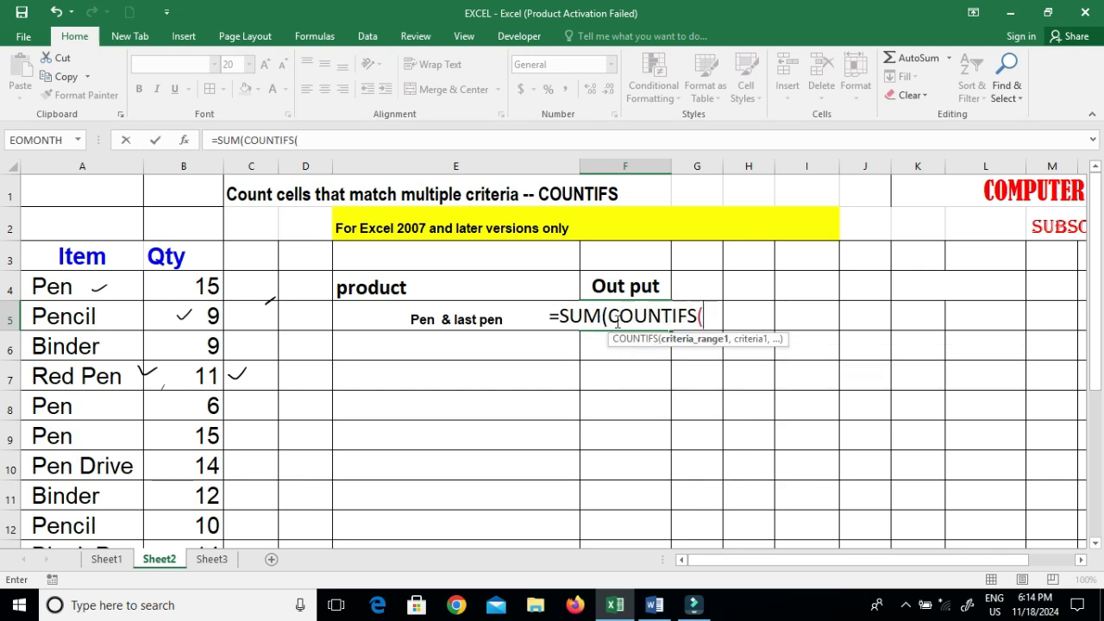
# - Set the first COUNTIFS criteria range to the item list as the absolute reference $A$4:$A$16
pyautogui.click(63, 291)
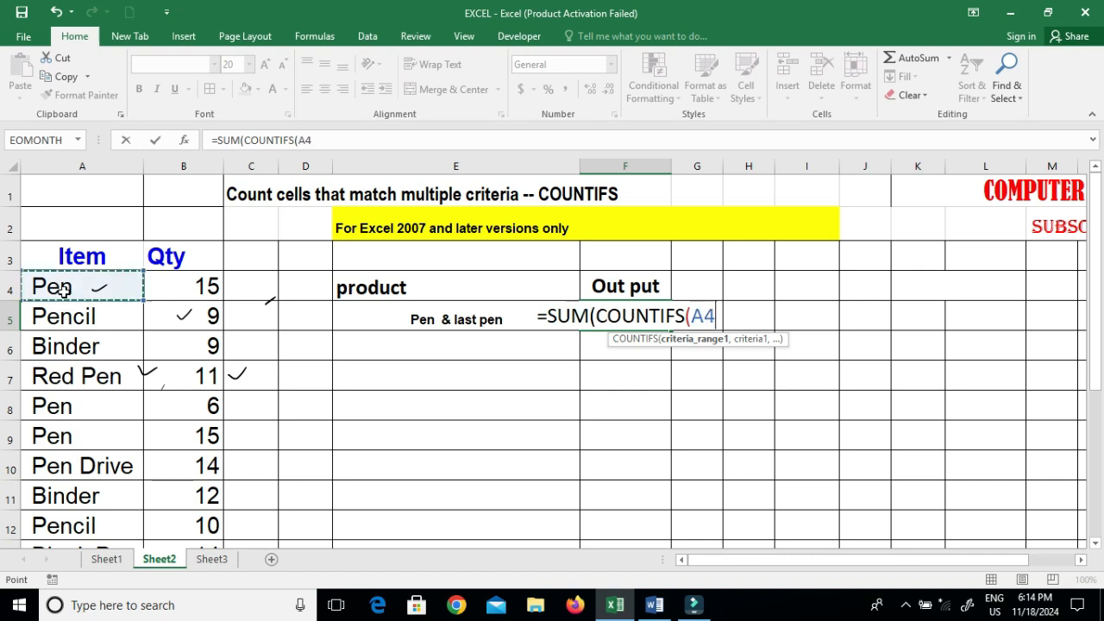
pyautogui.hotkey('ctrl', 'shift', 'Down')
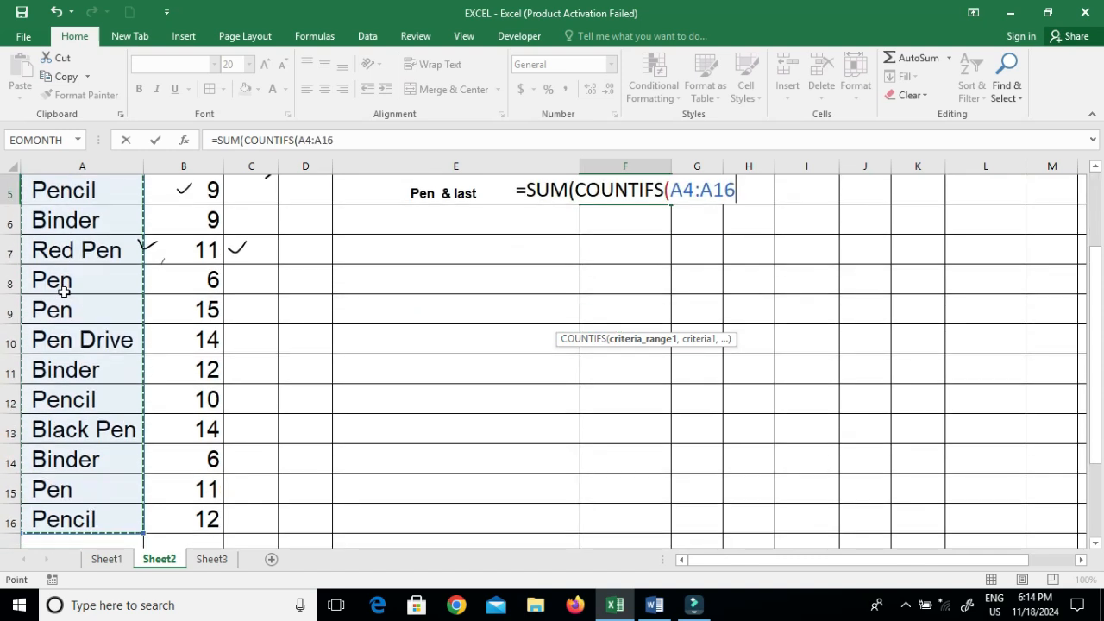
pyautogui.press('F4')
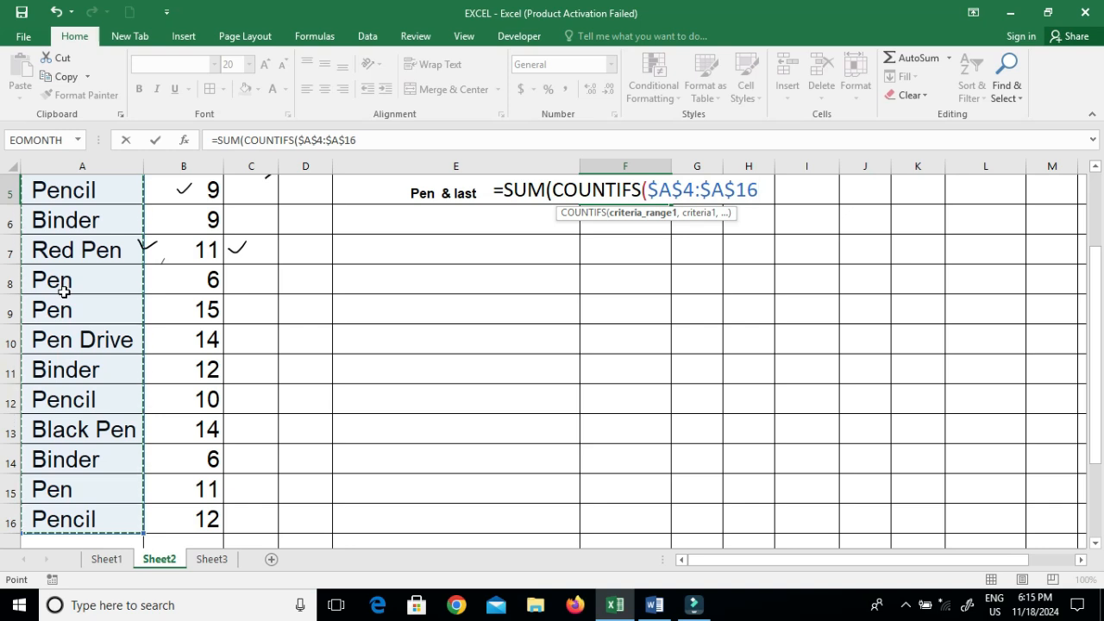
# - Add the array {"pen","* pen"} as the first COUNTIFS criteria in the F5 formula
pyautogui.write(',{')
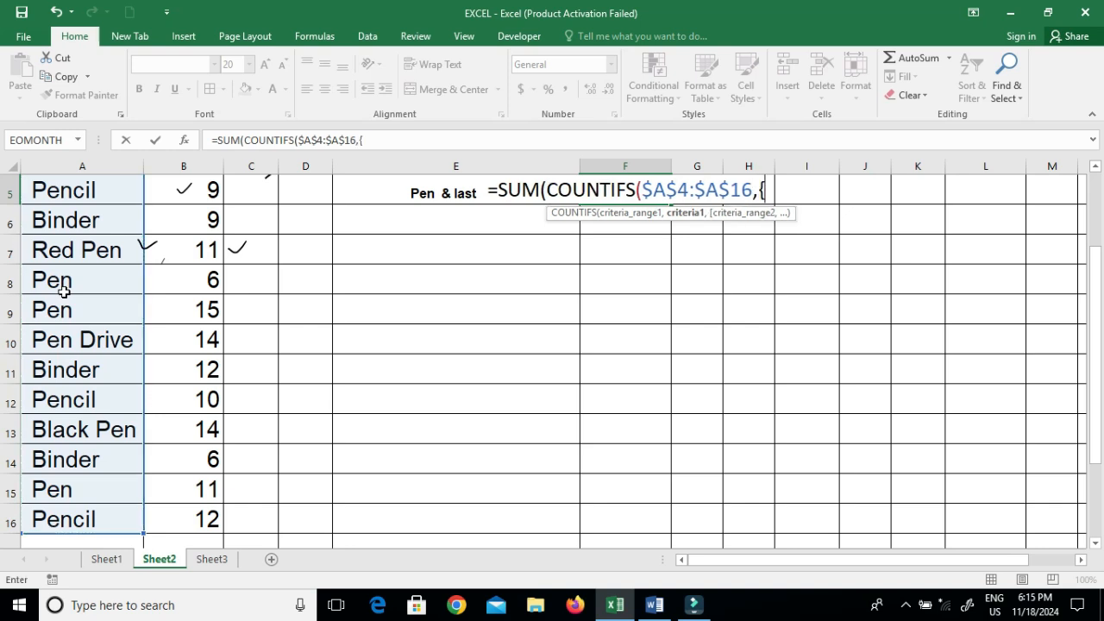
pyautogui.scroll(2, 530, 311)
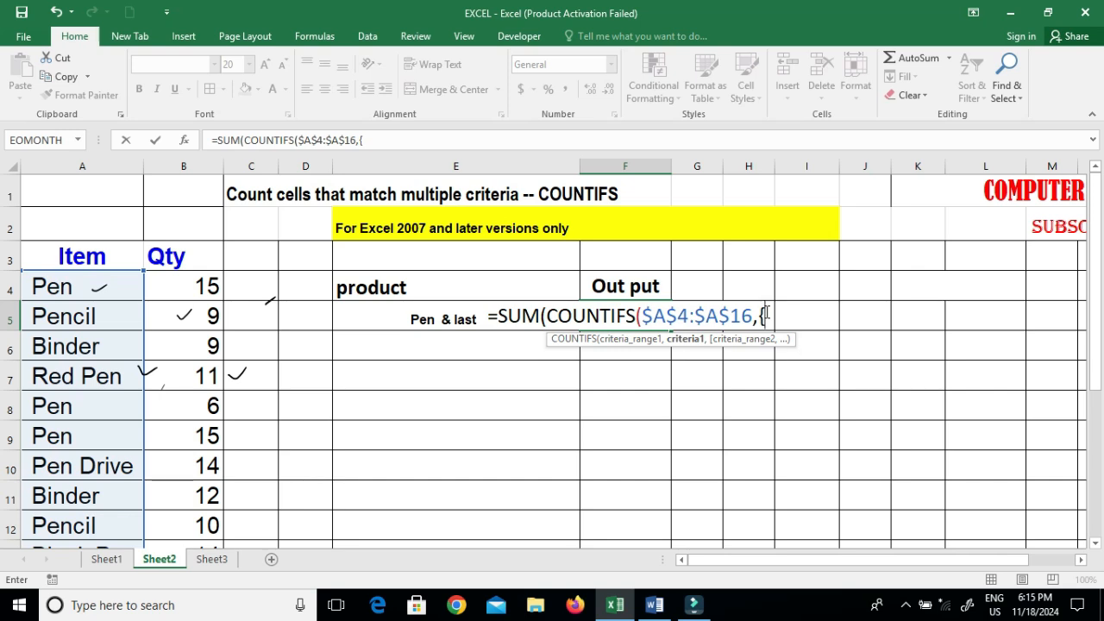
pyautogui.write('"')
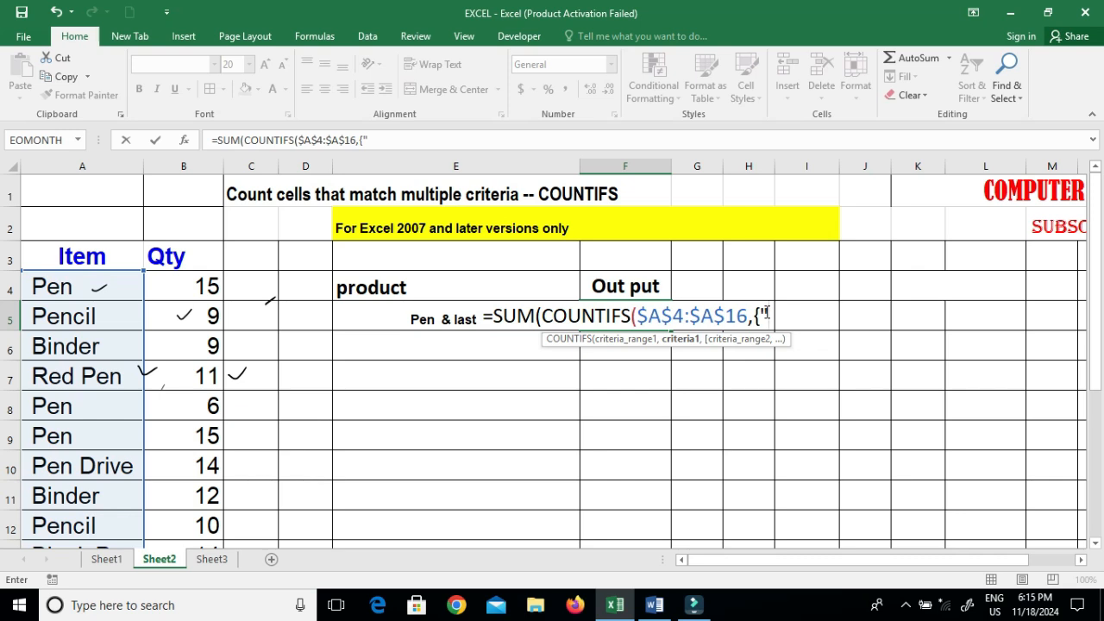
pyautogui.write('p')
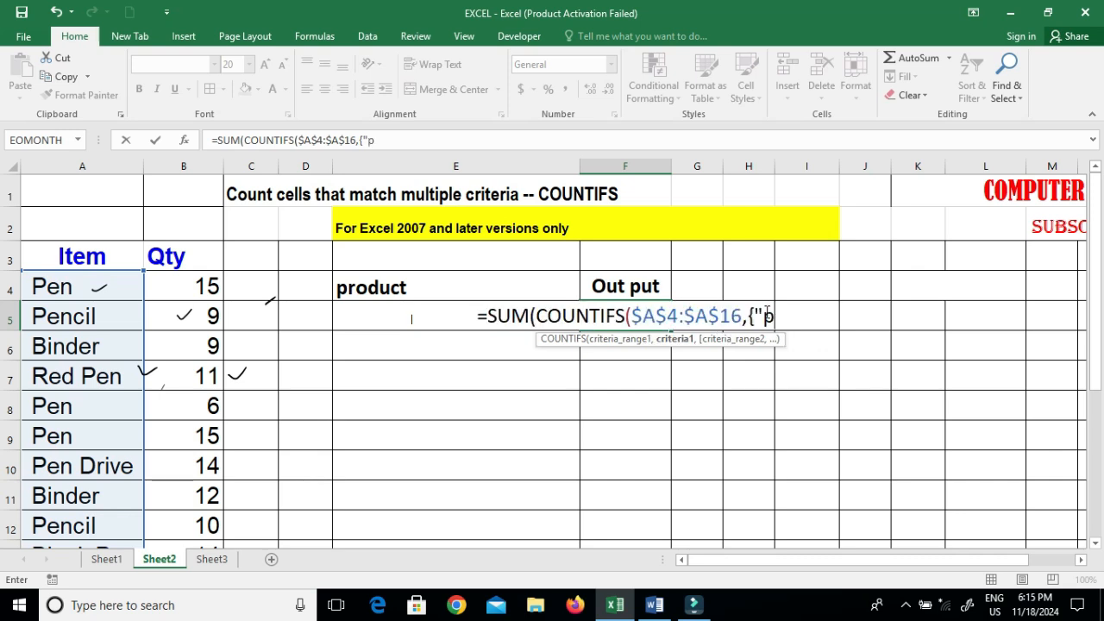
pyautogui.write('en"')
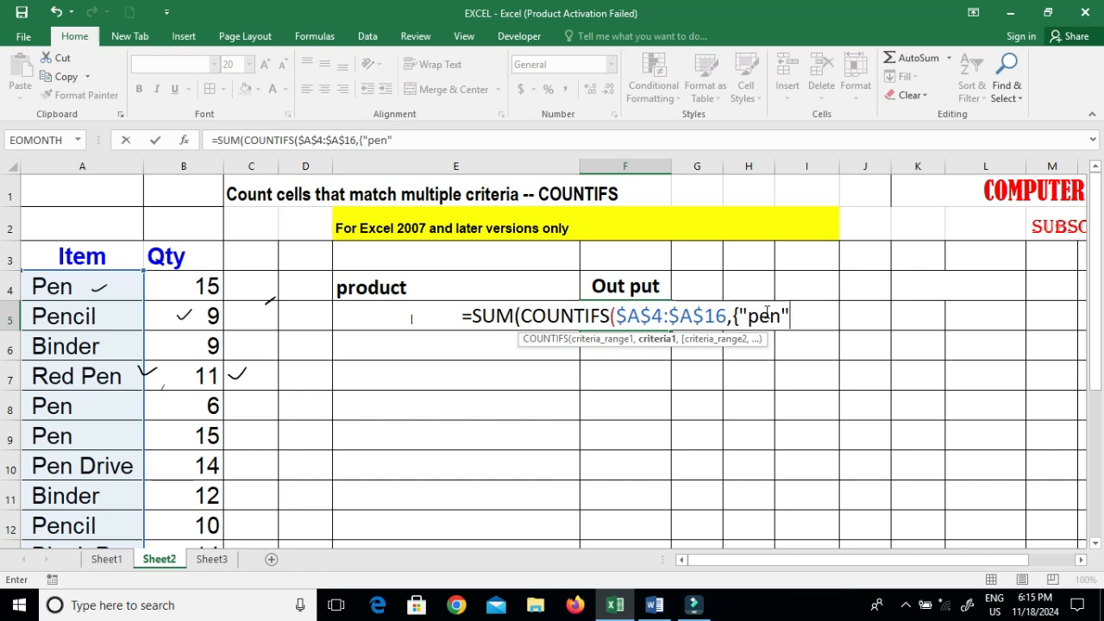
pyautogui.write(',"')
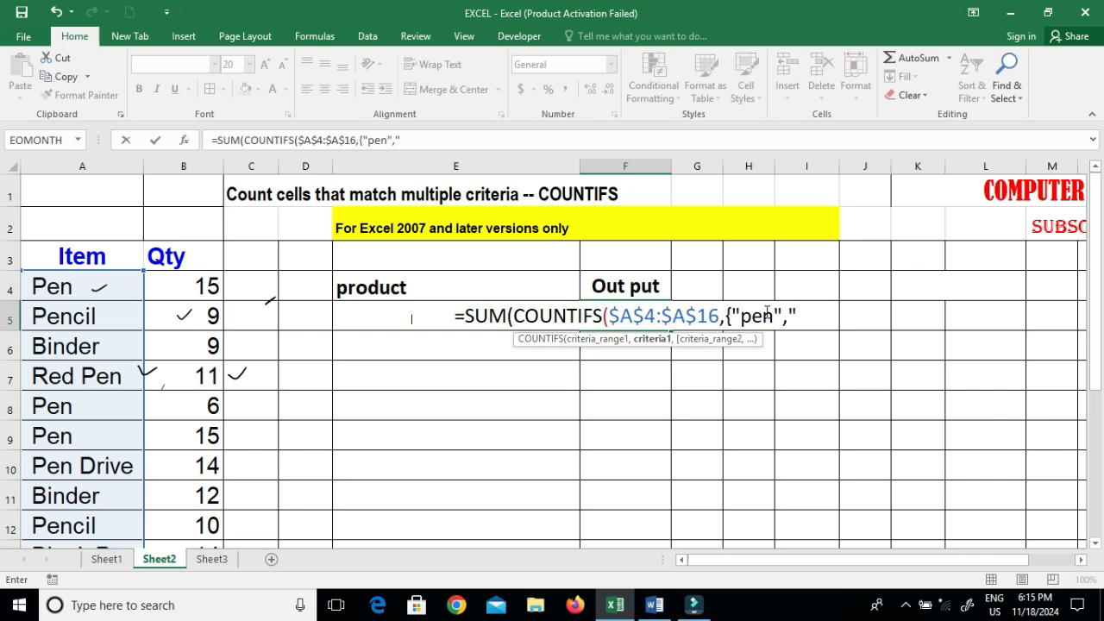
pyautogui.write('*')
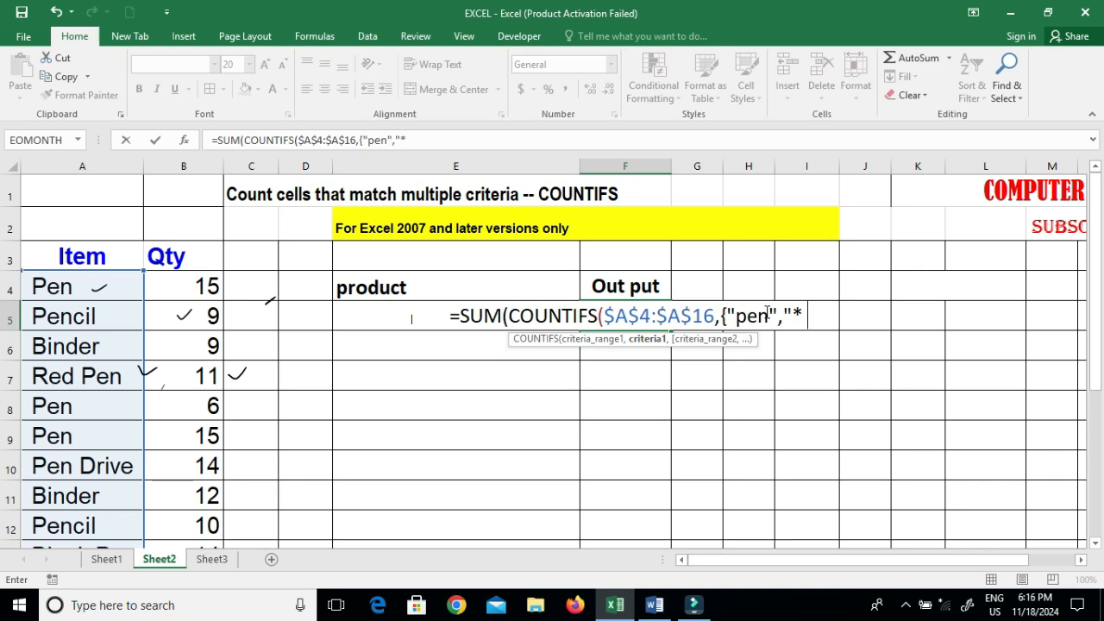
pyautogui.write('pen')
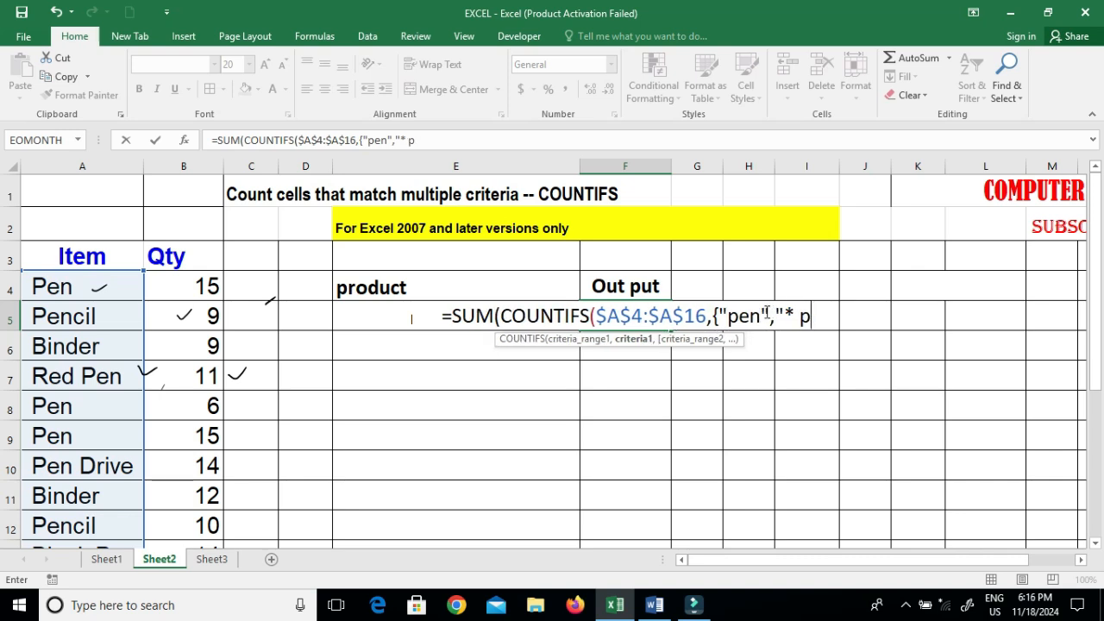
pyautogui.write('"')
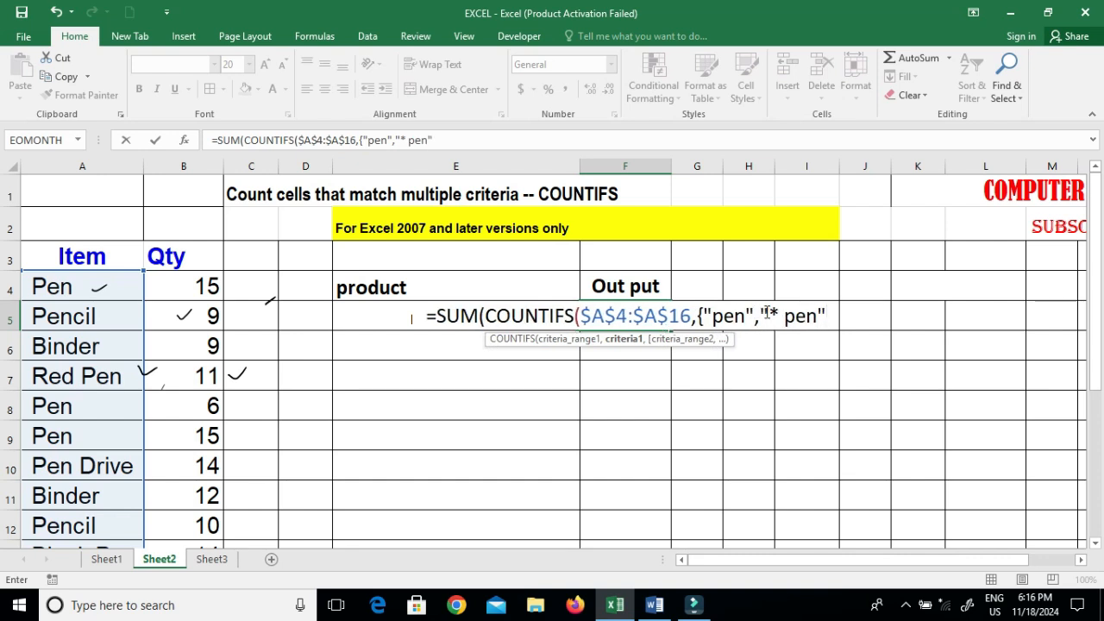
pyautogui.write('},')
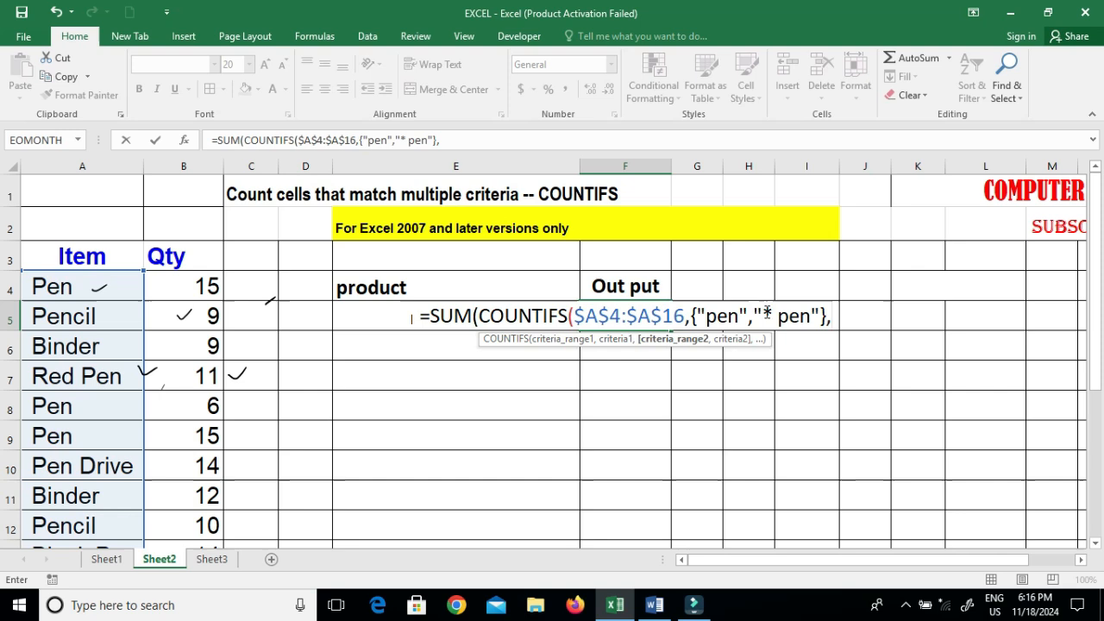
# - Add the quantities B4:B16 as the second criteria range with the criterion ">=10" and complete the formula
pyautogui.click(177, 300)
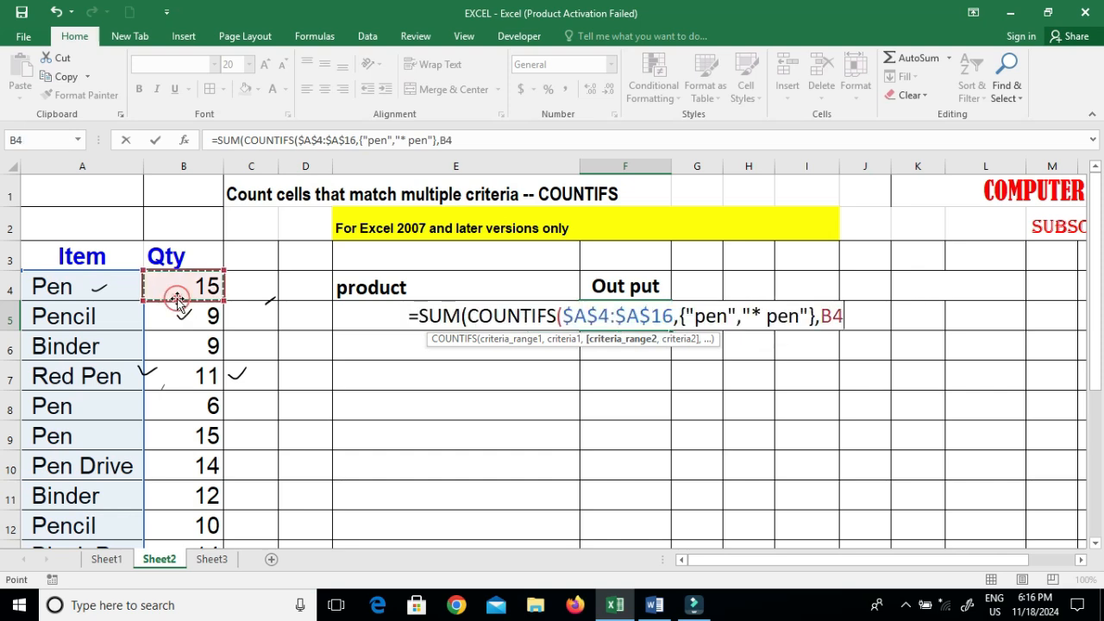
pyautogui.hotkey('ctrl', 'shift', 'Down')
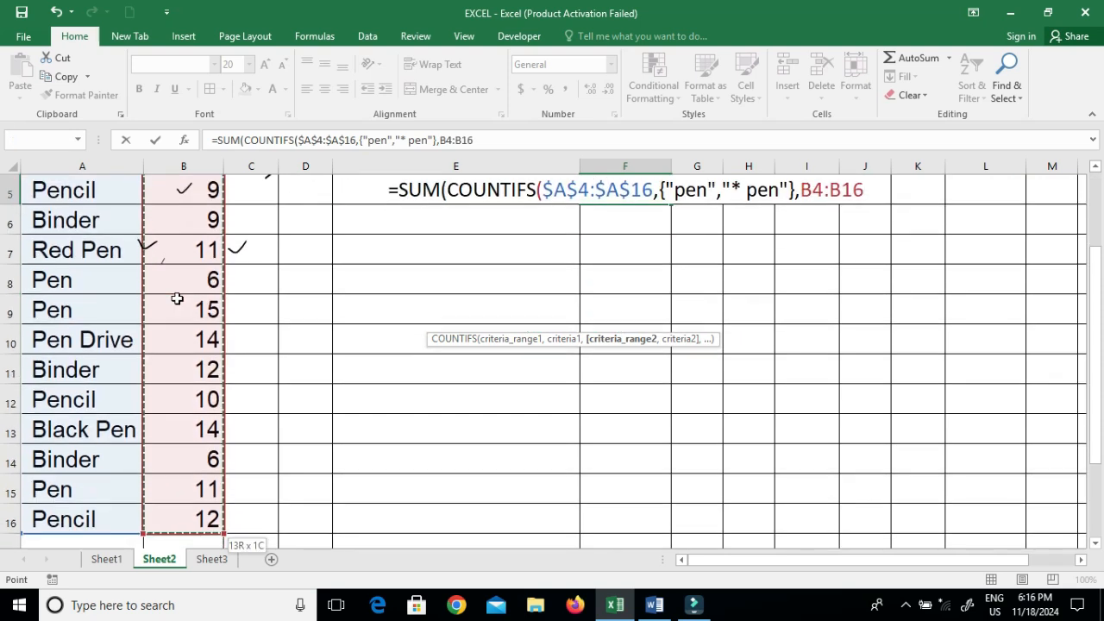
pyautogui.write(',"')
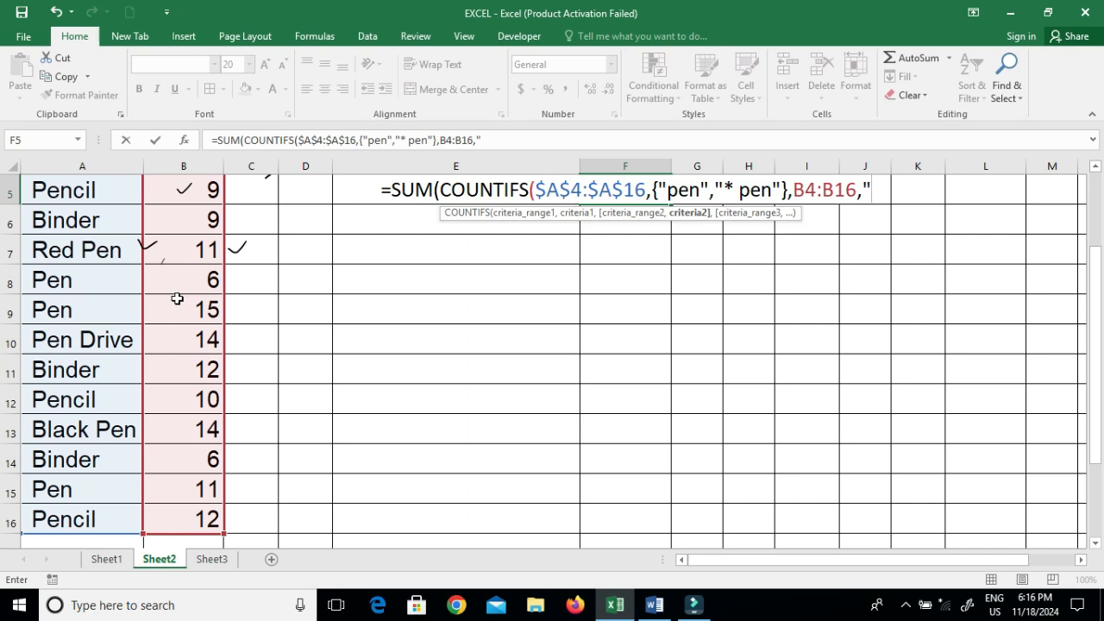
pyautogui.write('>=')
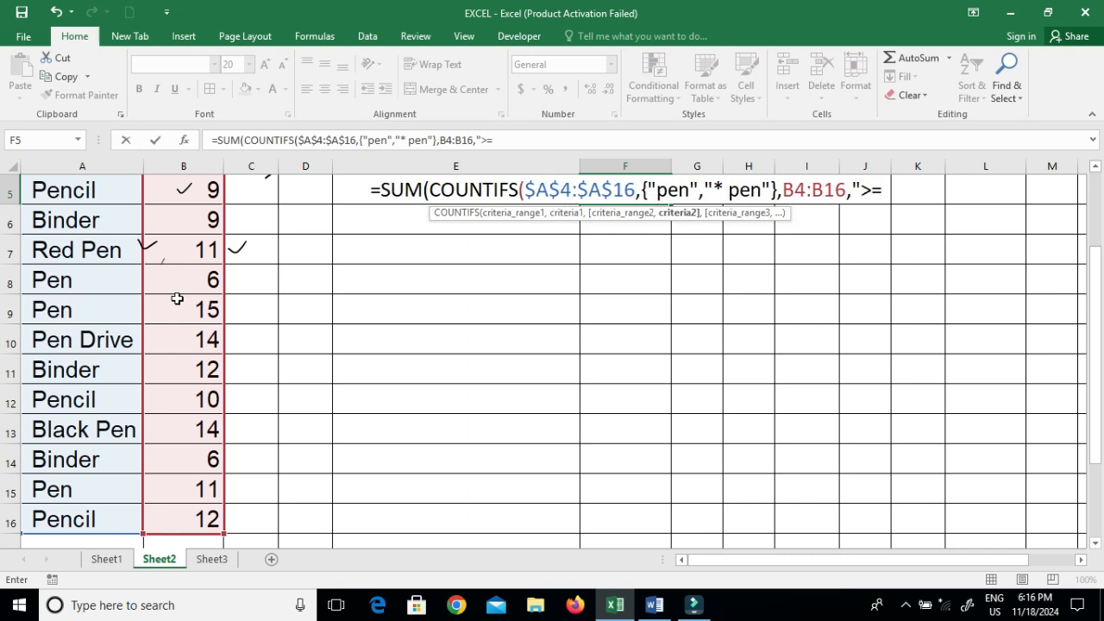
pyautogui.write('10')
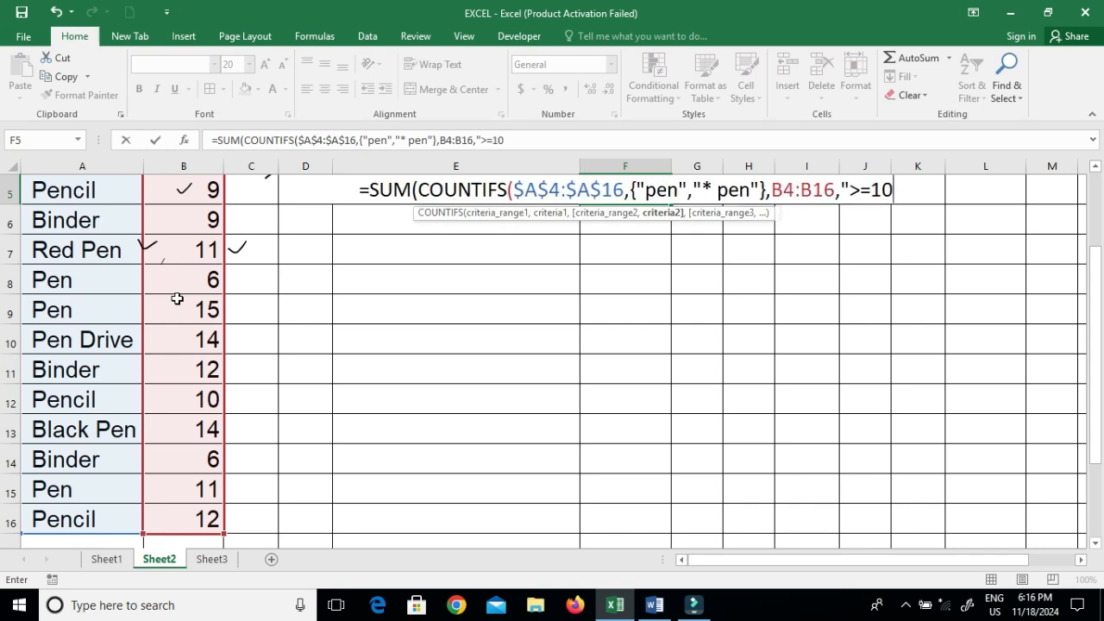
pyautogui.write('"')
pyautogui.press('Return')
pyautogui.press('Return')
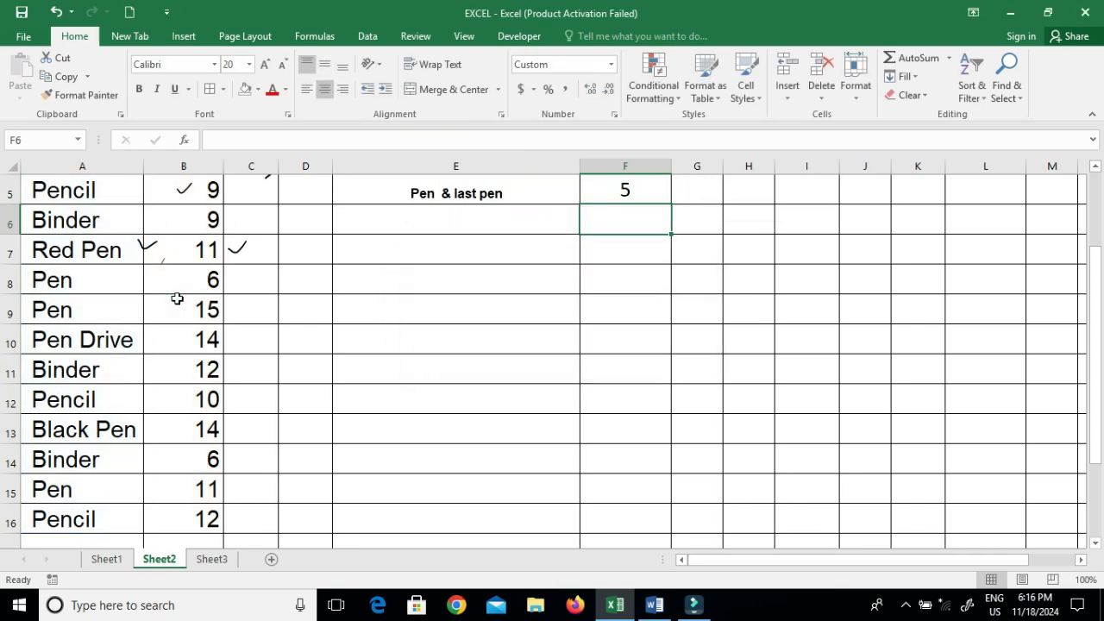
# - Review the result and formula in output cell F5 and the product entry in E5
pyautogui.scroll(2, 452, 361)
pyautogui.click(640, 297)
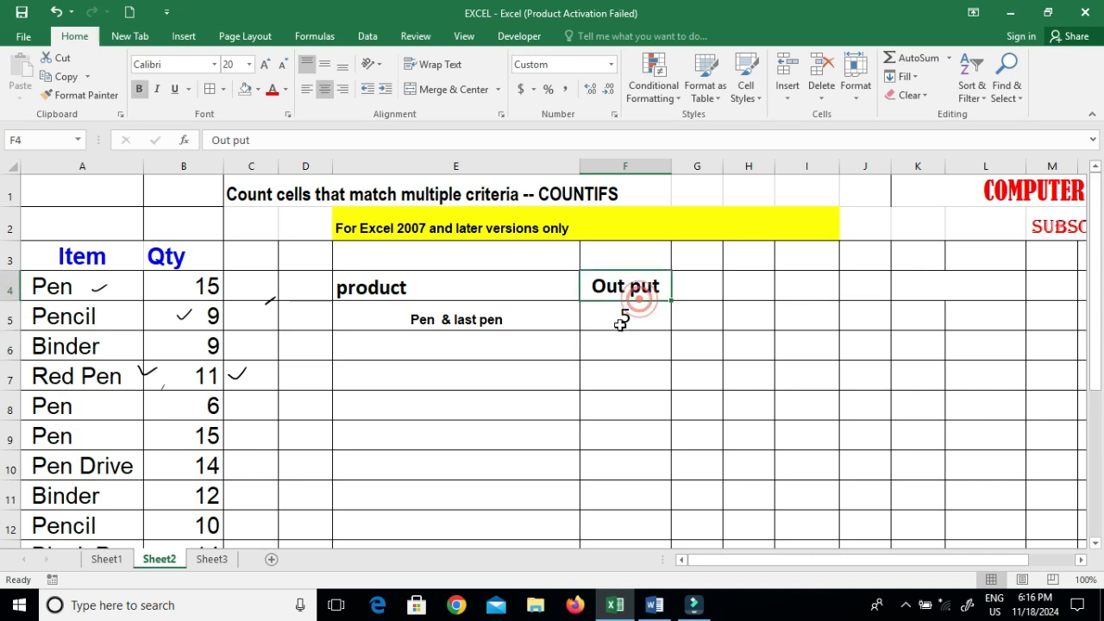
pyautogui.click(619, 320)
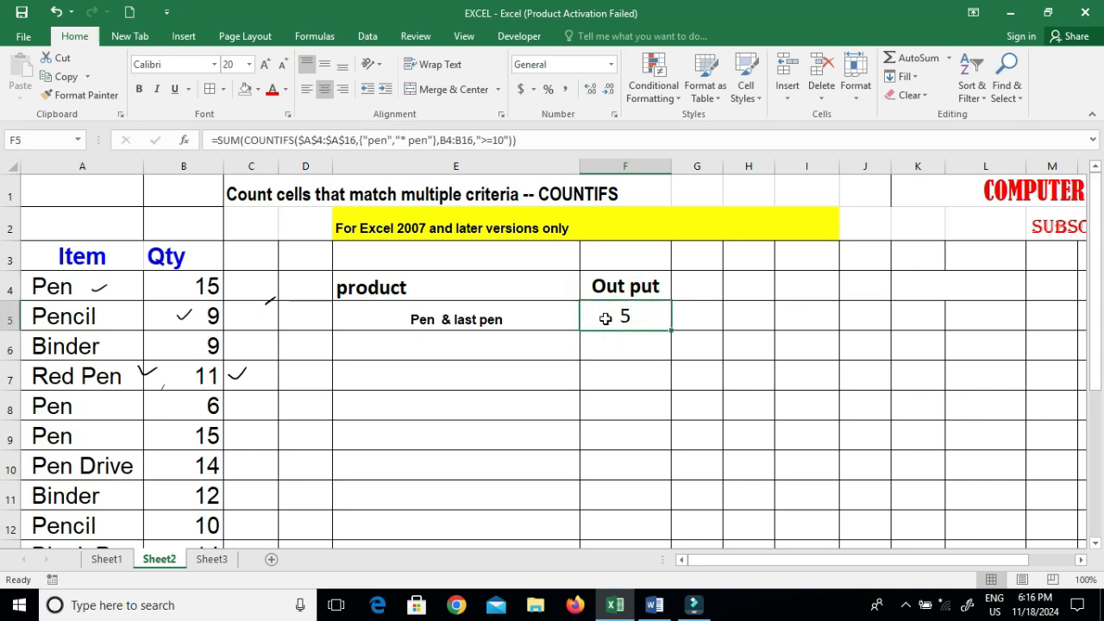
pyautogui.click(389, 321)
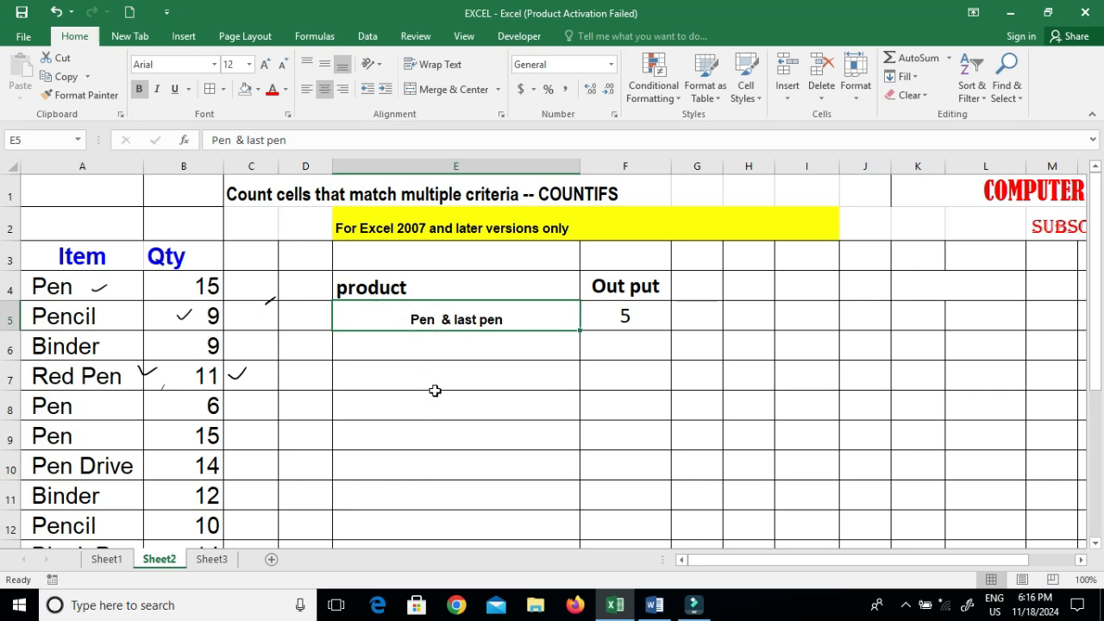
# - Turn the F5 formula into plain text by inserting a period before its equals sign
pyautogui.doubleClick(625, 317)
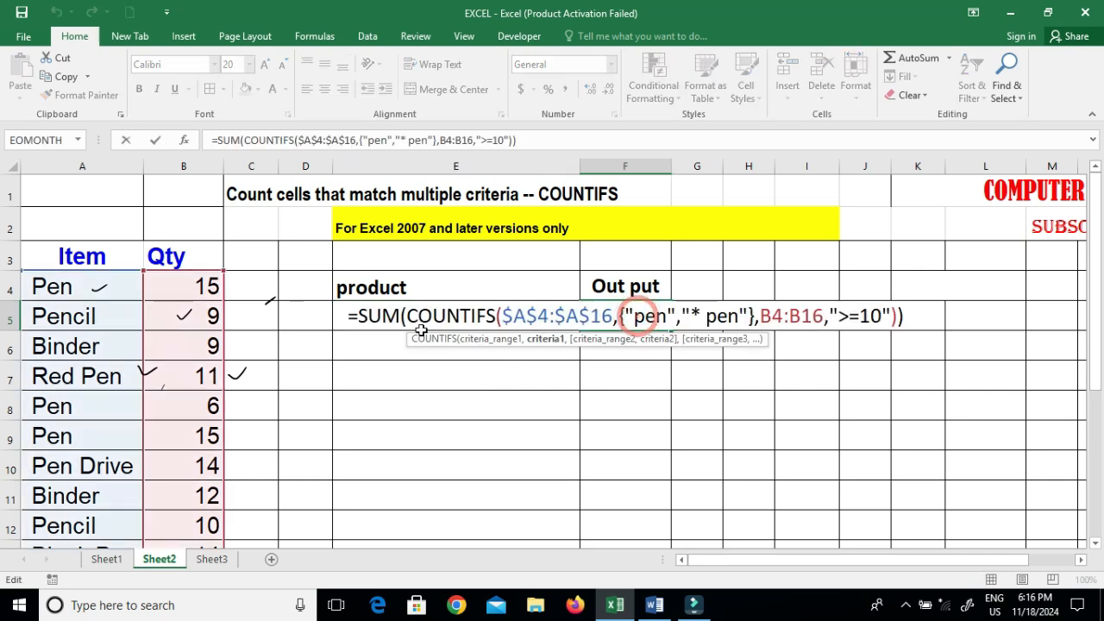
pyautogui.click(346, 317)
pyautogui.write("'")
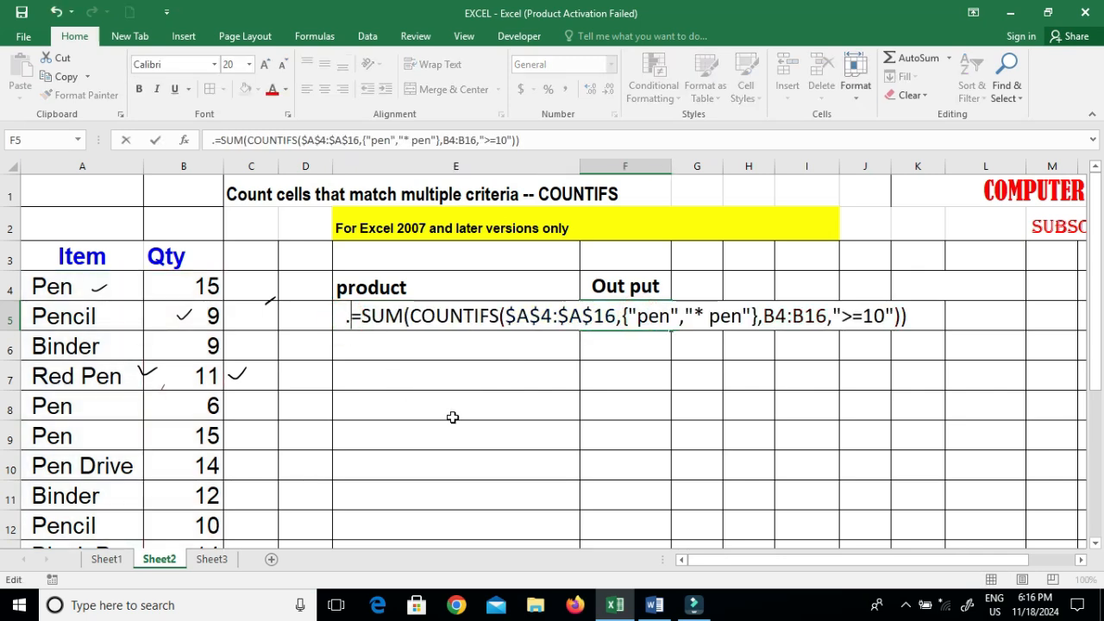
pyautogui.click(466, 372)
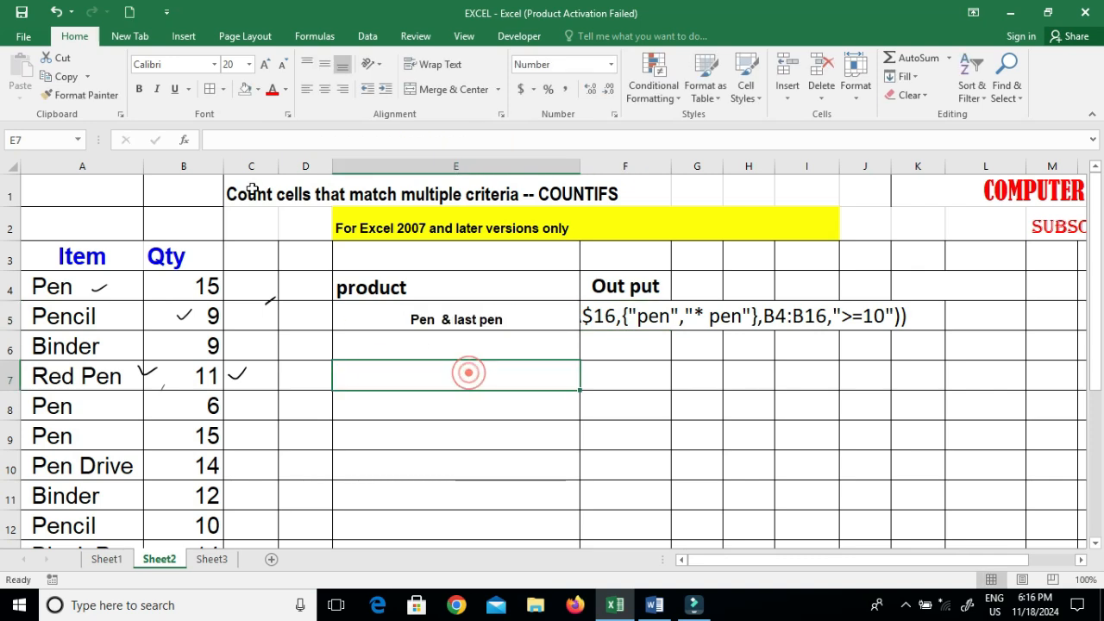
pyautogui.click(600, 317)
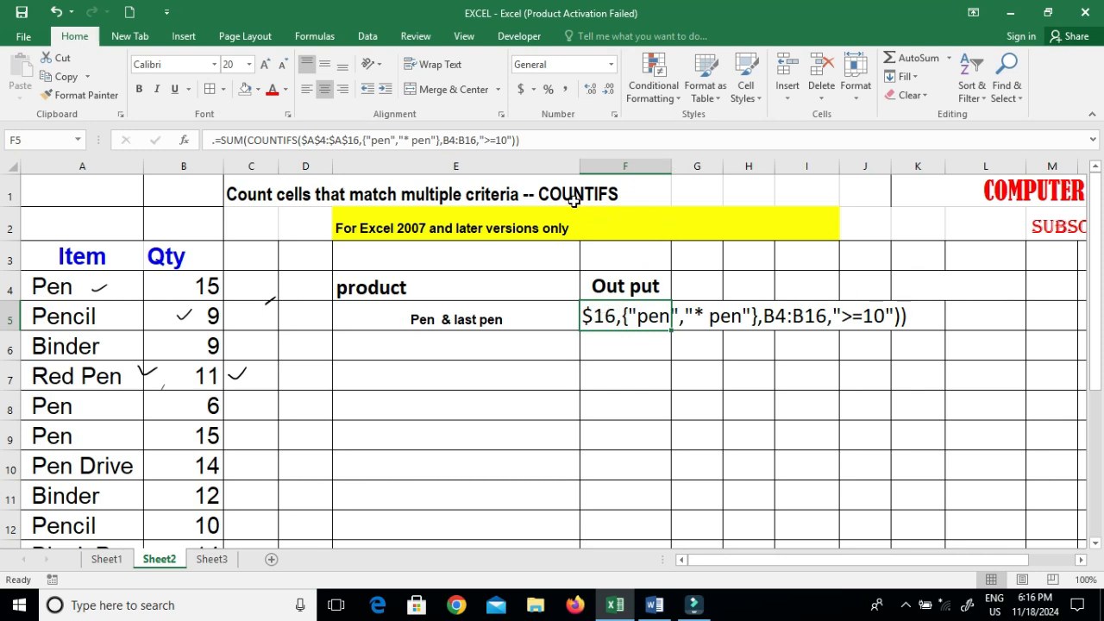
# - Narrow column E and remove the leading period from F5 to restore the working formula
pyautogui.moveTo(579, 167); pyautogui.dragTo(411, 220)
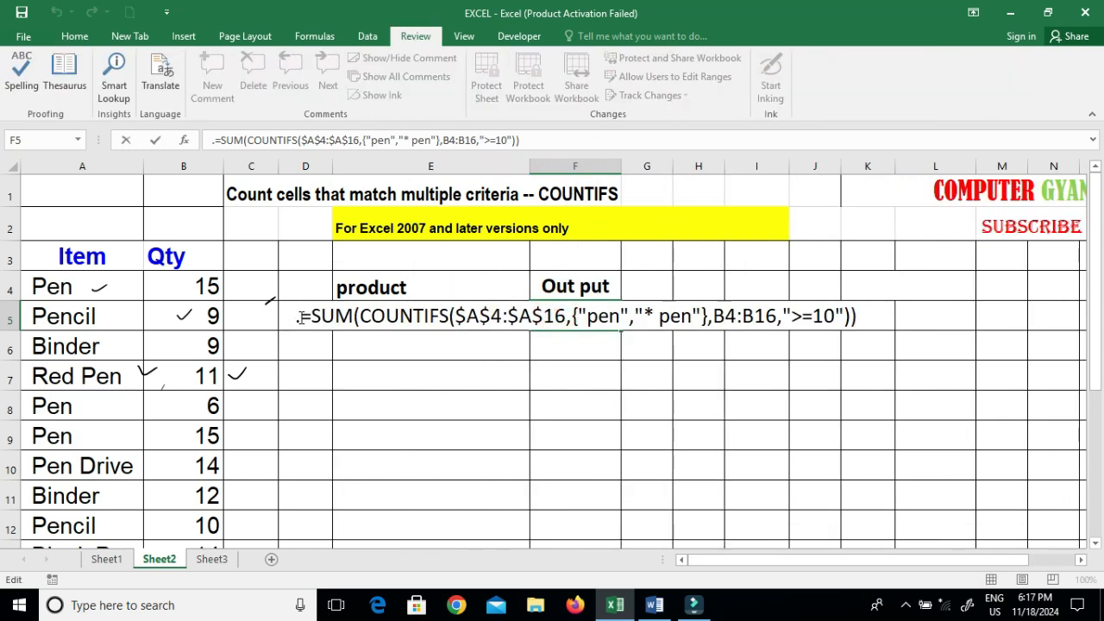
pyautogui.click(300, 317)
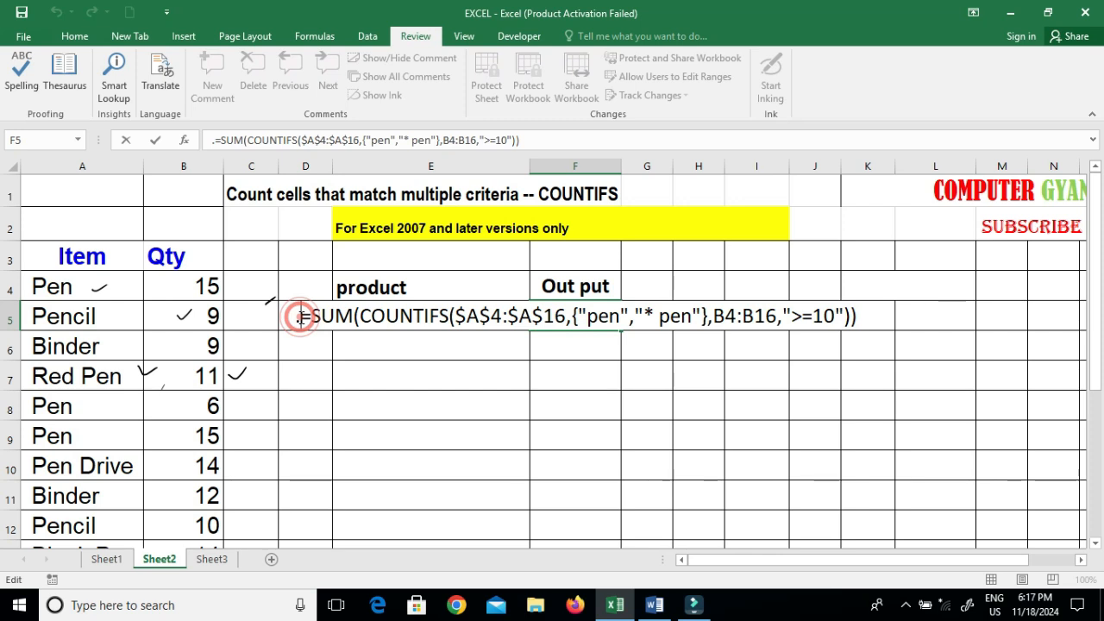
pyautogui.press('Return')
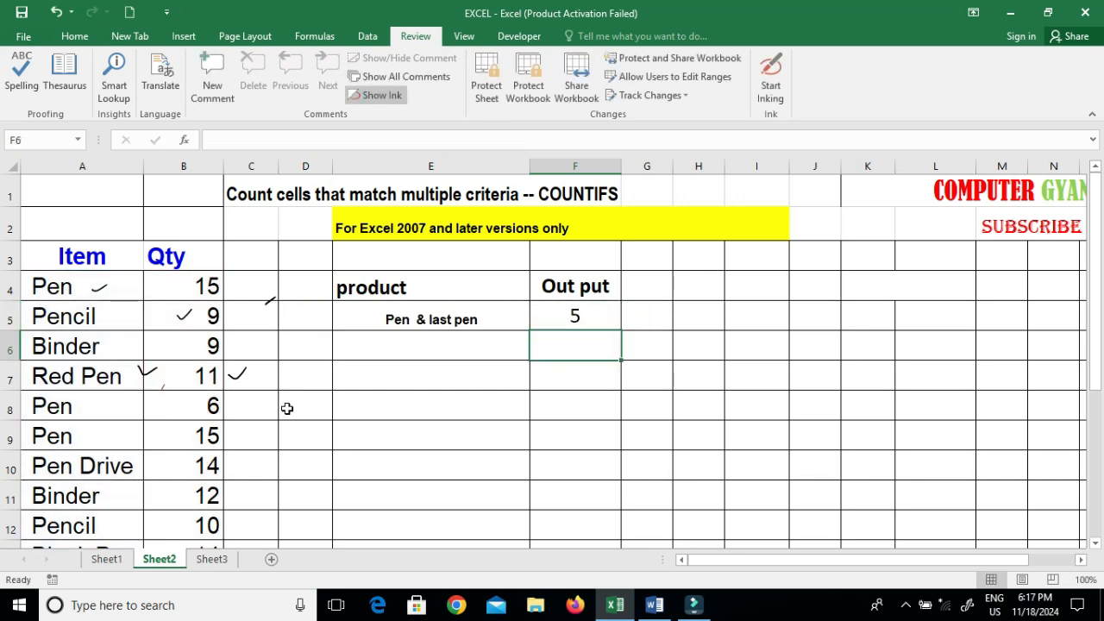
pyautogui.click(592, 320)
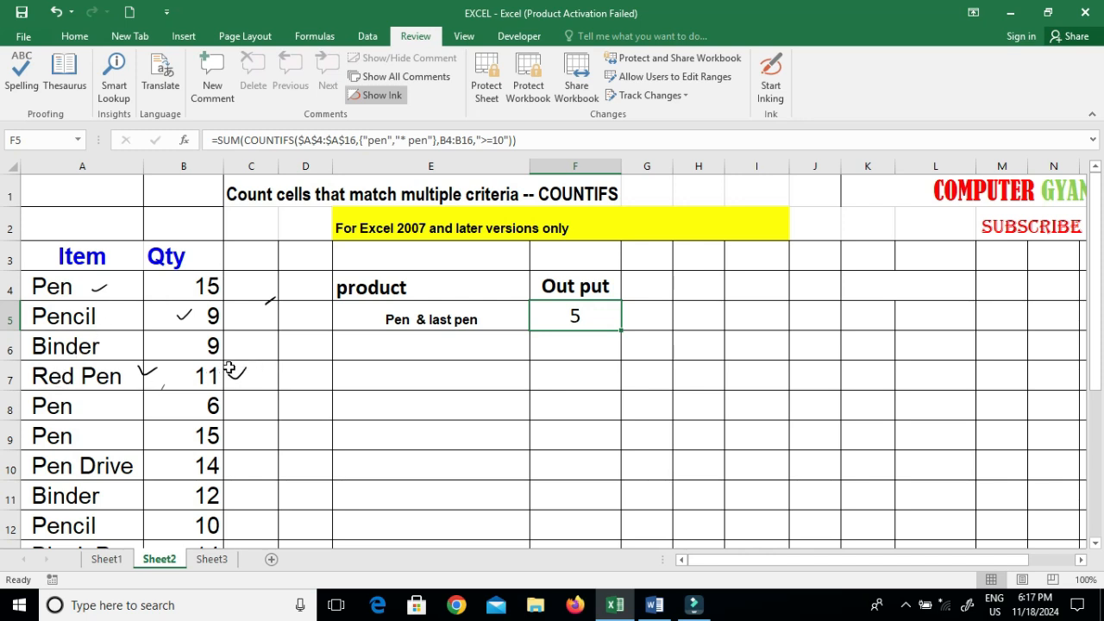
# - Start inking with the pen, write an underlined "10" note beside the row 8 quantity, and draw ticks at rows 9, 13 and 14
pyautogui.scroll(-1, 226, 350)
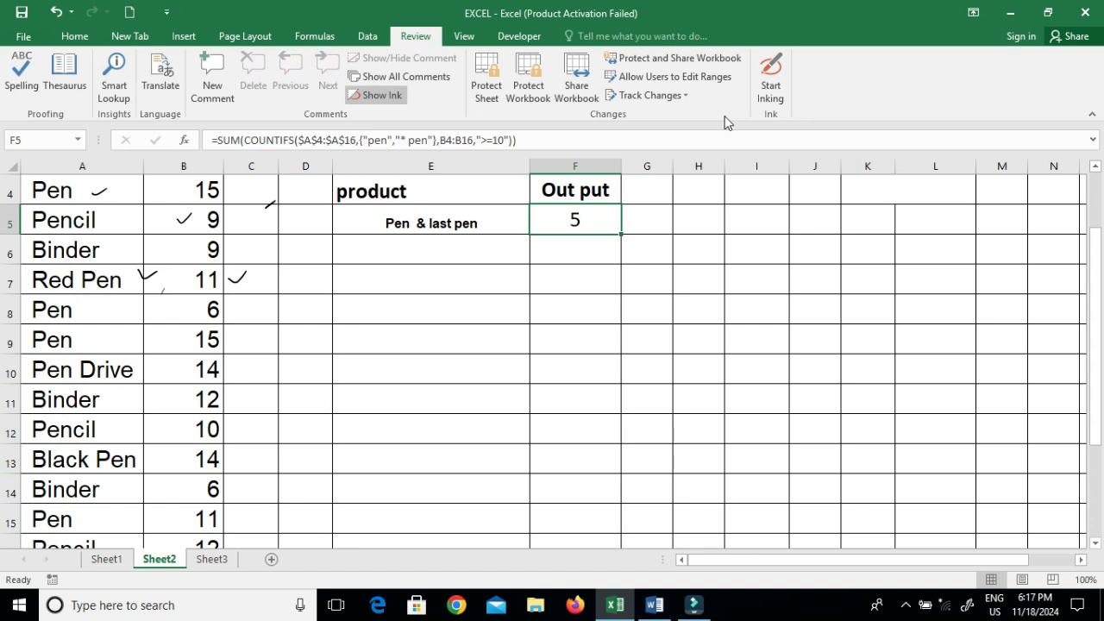
pyautogui.click(772, 62)
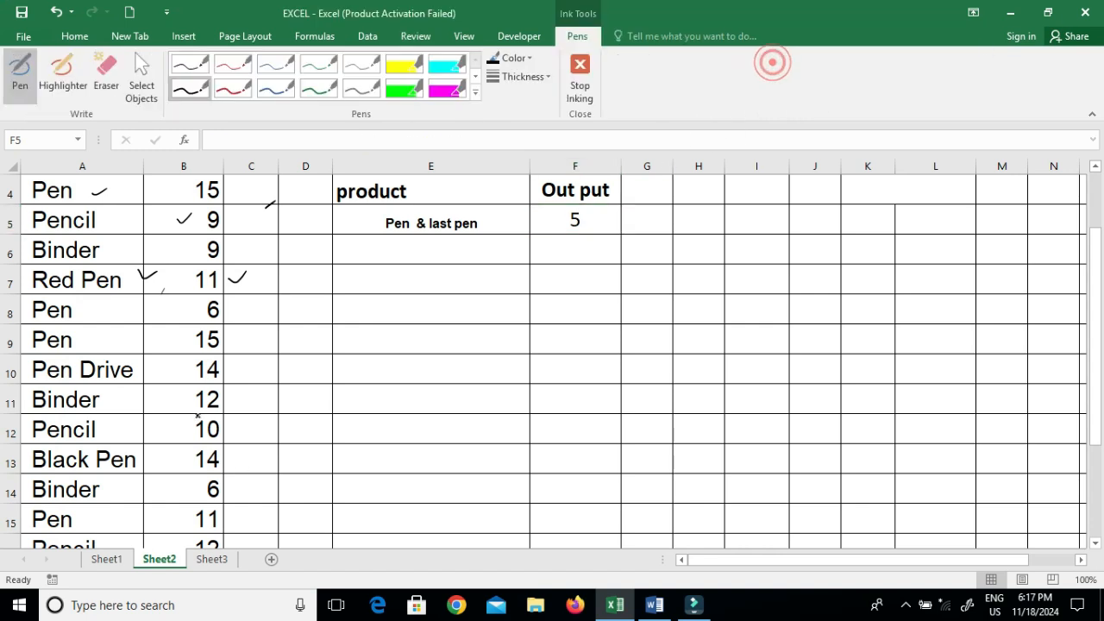
pyautogui.moveTo(224, 316); pyautogui.dragTo(350, 244)
pyautogui.moveTo(315, 288); pyautogui.dragTo(369, 257)
pyautogui.moveTo(170, 345)
pyautogui.mouseDown()
pyautogui.moveTo(179, 354)
pyautogui.moveTo(193, 332)
pyautogui.mouseUp()
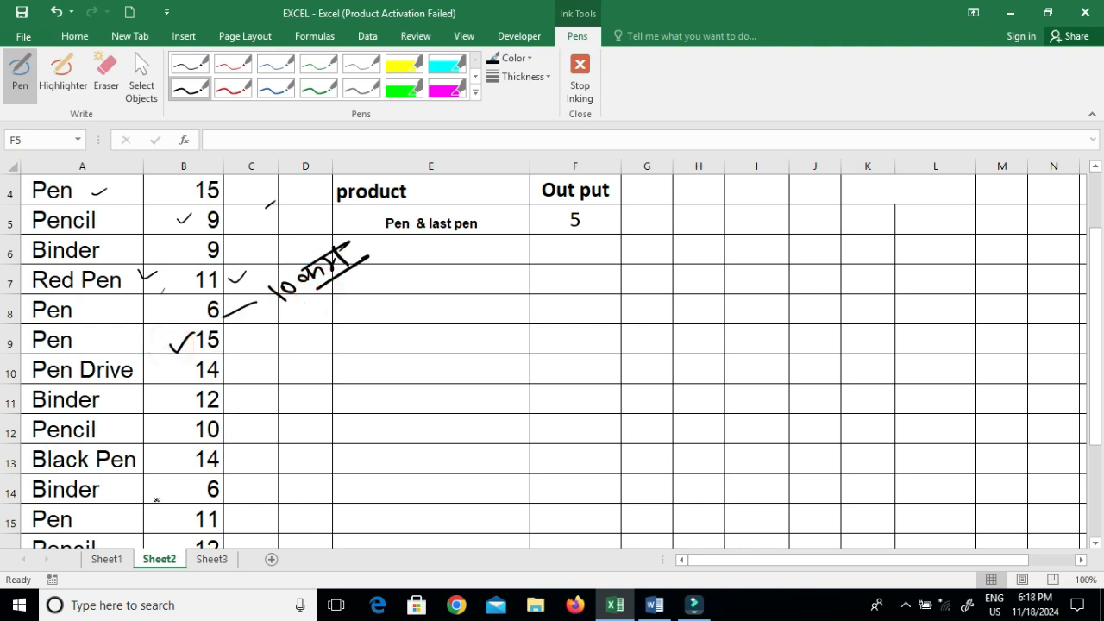
pyautogui.moveTo(231, 446); pyautogui.dragTo(266, 429)
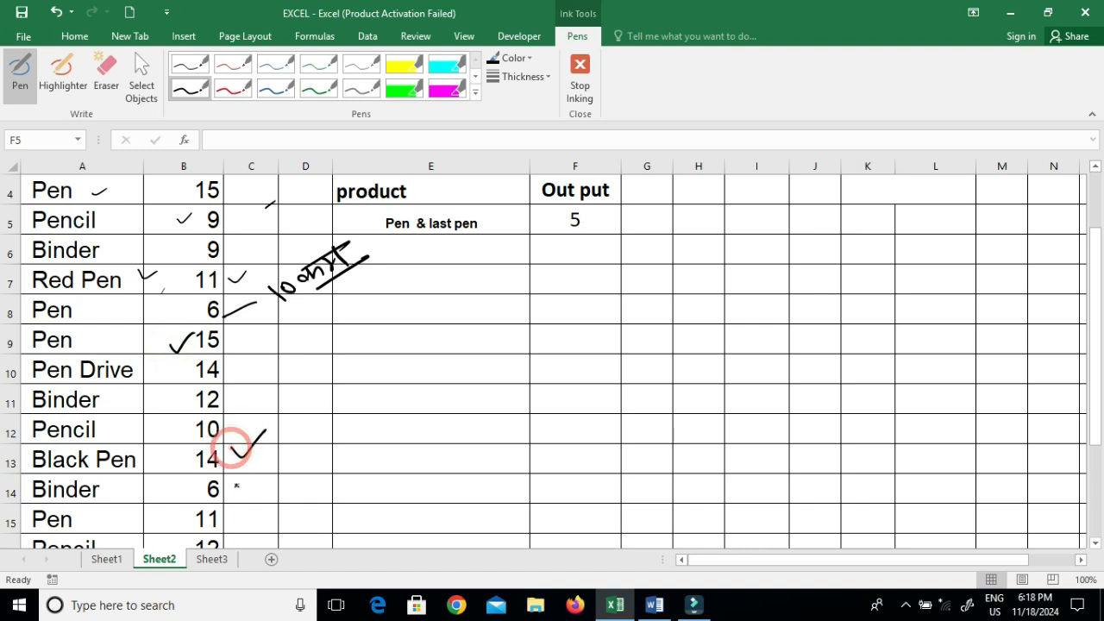
pyautogui.moveTo(229, 495); pyautogui.dragTo(270, 480)
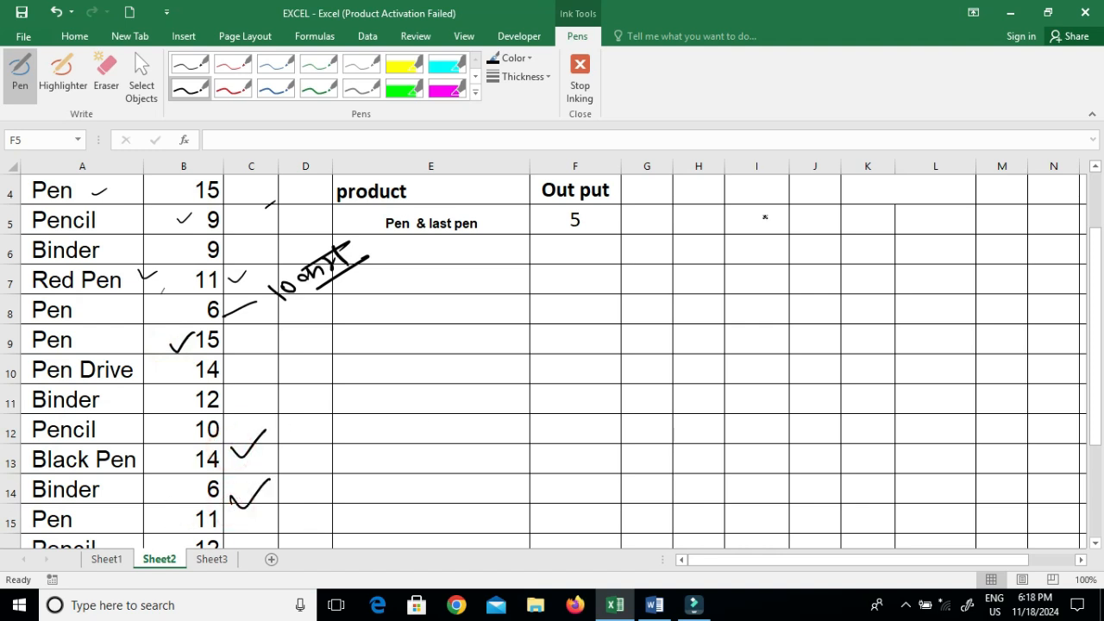
# - Handwrite the formula start =Sum(Countifs(A2:A20,{"pen","*_pen"},B2:B20 in ink across the empty cells beside the item table
pyautogui.moveTo(1099, 280); pyautogui.dragTo(1085, 306)
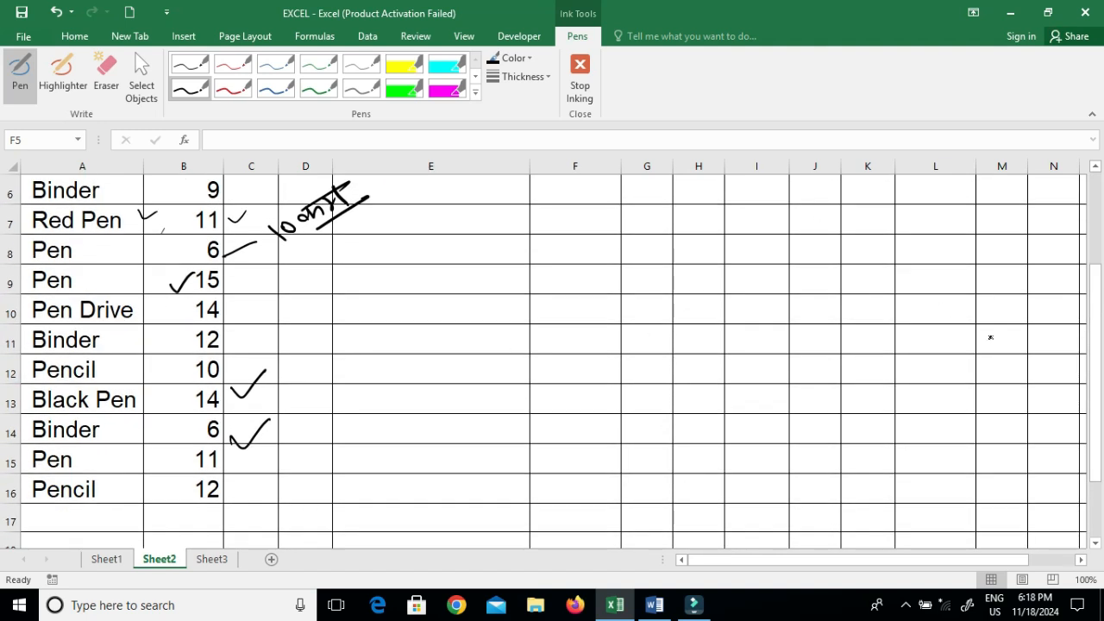
pyautogui.moveTo(1099, 312); pyautogui.dragTo(1097, 303)
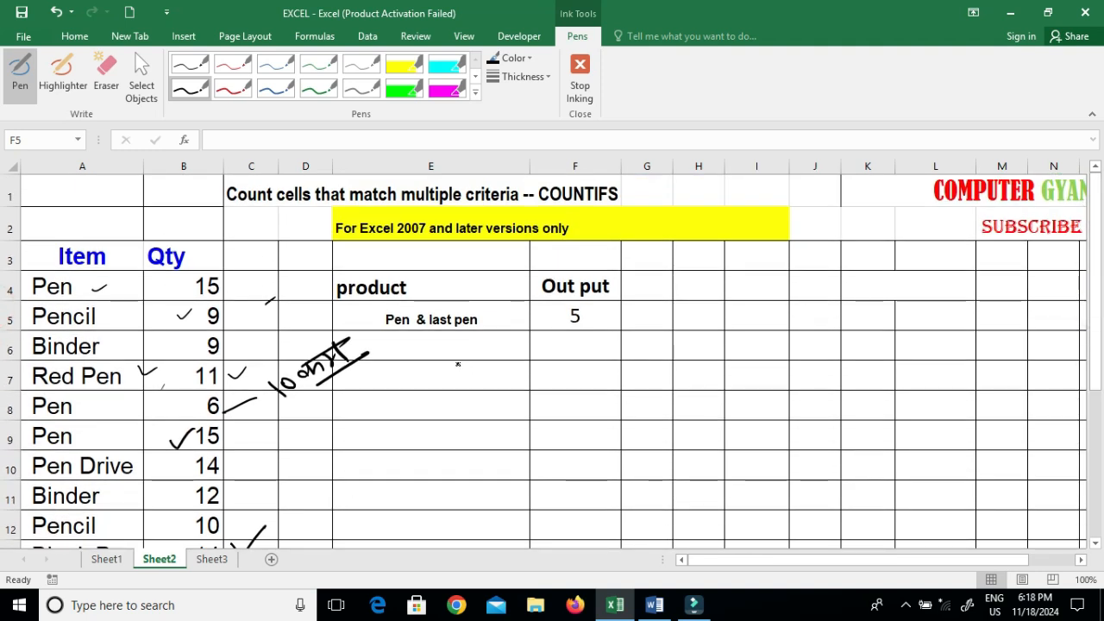
pyautogui.moveTo(385, 371); pyautogui.dragTo(416, 369)
pyautogui.moveTo(393, 383)
pyautogui.mouseDown()
pyautogui.moveTo(438, 365)
pyautogui.moveTo(434, 388)
pyautogui.moveTo(480, 354)
pyautogui.moveTo(496, 369)
pyautogui.moveTo(518, 349)
pyautogui.moveTo(523, 367)
pyautogui.moveTo(525, 353)
pyautogui.moveTo(509, 356)
pyautogui.moveTo(585, 347)
pyautogui.moveTo(593, 320)
pyautogui.moveTo(622, 361)
pyautogui.moveTo(616, 350)
pyautogui.moveTo(661, 328)
pyautogui.moveTo(655, 313)
pyautogui.moveTo(690, 301)
pyautogui.moveTo(712, 305)
pyautogui.moveTo(709, 316)
pyautogui.mouseUp()
pyautogui.moveTo(720, 260)
pyautogui.mouseDown()
pyautogui.moveTo(701, 277)
pyautogui.moveTo(725, 304)
pyautogui.moveTo(733, 279)
pyautogui.moveTo(753, 269)
pyautogui.moveTo(773, 279)
pyautogui.moveTo(792, 263)
pyautogui.moveTo(816, 280)
pyautogui.moveTo(816, 254)
pyautogui.moveTo(837, 256)
pyautogui.moveTo(840, 243)
pyautogui.moveTo(869, 260)
pyautogui.moveTo(916, 240)
pyautogui.mouseUp()
pyautogui.moveTo(921, 226)
pyautogui.mouseDown()
pyautogui.moveTo(923, 238)
pyautogui.moveTo(936, 226)
pyautogui.moveTo(929, 245)
pyautogui.moveTo(945, 276)
pyautogui.moveTo(1007, 273)
pyautogui.mouseUp()
pyautogui.click(937, 250)
pyautogui.click(992, 264)
pyautogui.click(993, 276)
pyautogui.moveTo(1016, 256)
pyautogui.mouseDown()
pyautogui.moveTo(1013, 279)
pyautogui.moveTo(1040, 278)
pyautogui.mouseUp()
pyautogui.moveTo(1049, 262); pyautogui.dragTo(1047, 264)
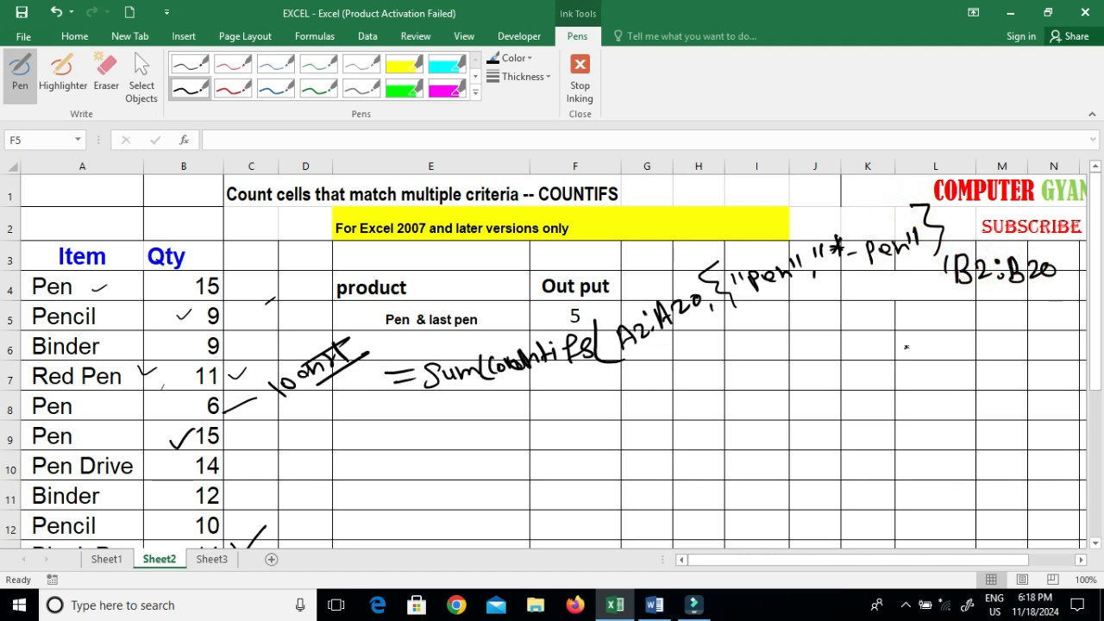
# - Add the handwritten criterion ,">=10" below B2:B20, circle it and link it to that range
pyautogui.moveTo(904, 352); pyautogui.dragTo(901, 369)
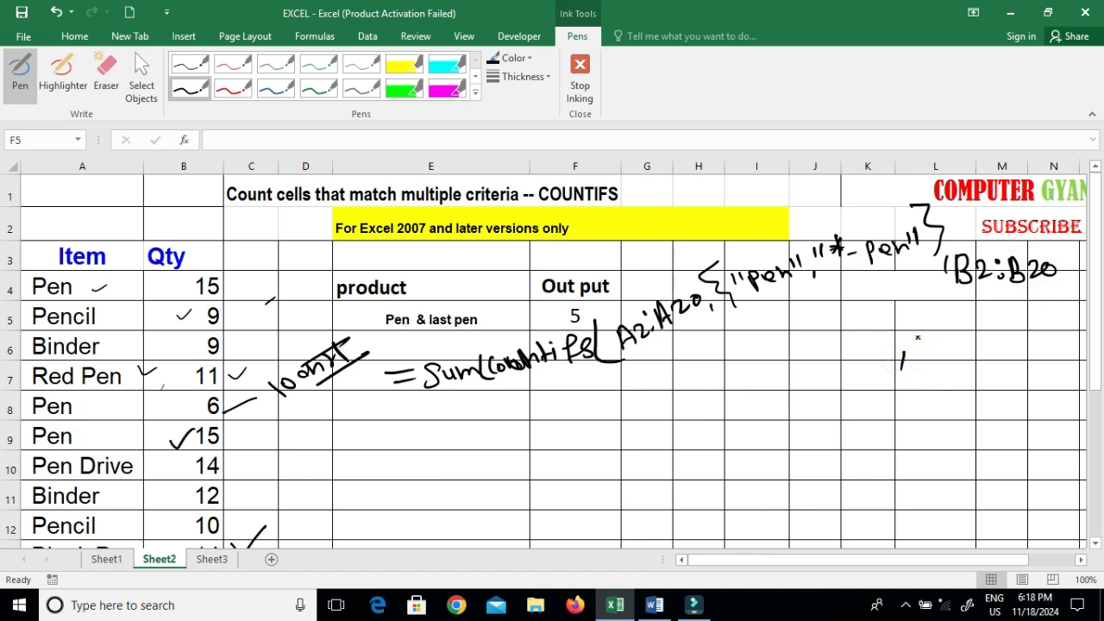
pyautogui.moveTo(926, 333); pyautogui.dragTo(927, 345)
pyautogui.moveTo(958, 347)
pyautogui.mouseDown()
pyautogui.moveTo(973, 345)
pyautogui.moveTo(979, 358)
pyautogui.mouseUp()
pyautogui.moveTo(988, 343)
pyautogui.mouseDown()
pyautogui.moveTo(989, 358)
pyautogui.moveTo(1000, 343)
pyautogui.mouseUp()
pyautogui.moveTo(1011, 335)
pyautogui.mouseDown()
pyautogui.moveTo(1026, 343)
pyautogui.moveTo(1052, 323)
pyautogui.moveTo(945, 284)
pyautogui.mouseUp()
# - Underline Sum, Countifs, A2:A20 and both pen criteria in the ink formula, and write an "all pr" note below A2:A20
pyautogui.moveTo(447, 410); pyautogui.dragTo(703, 313)
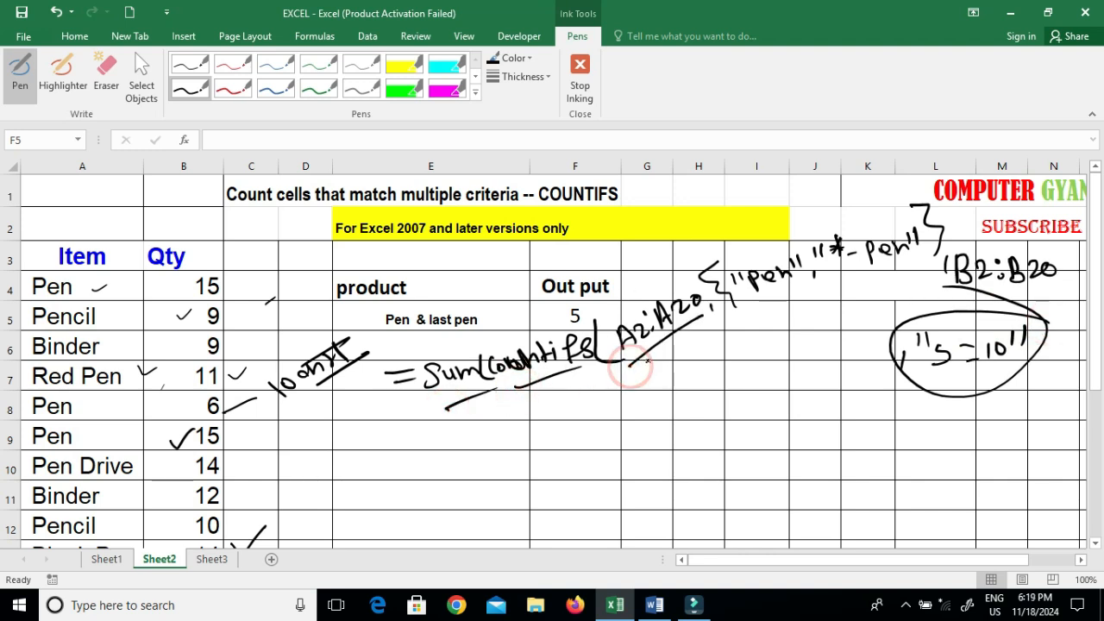
pyautogui.moveTo(648, 360)
pyautogui.mouseDown()
pyautogui.moveTo(650, 405)
pyautogui.moveTo(714, 363)
pyautogui.mouseUp()
pyautogui.moveTo(743, 304); pyautogui.dragTo(777, 294)
pyautogui.moveTo(847, 277); pyautogui.dragTo(877, 266)
pyautogui.click(850, 275)
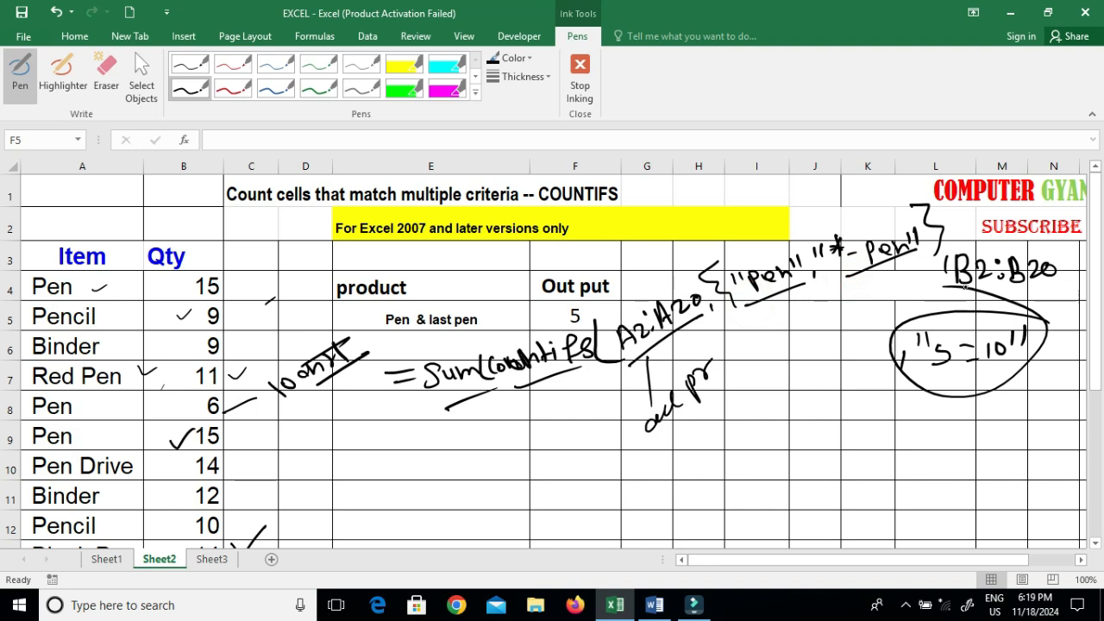
# - Underline B2:B20, draw ticks at the handwritten ">=10" criterion, and circle the result in F5
pyautogui.moveTo(1007, 281); pyautogui.dragTo(1039, 292)
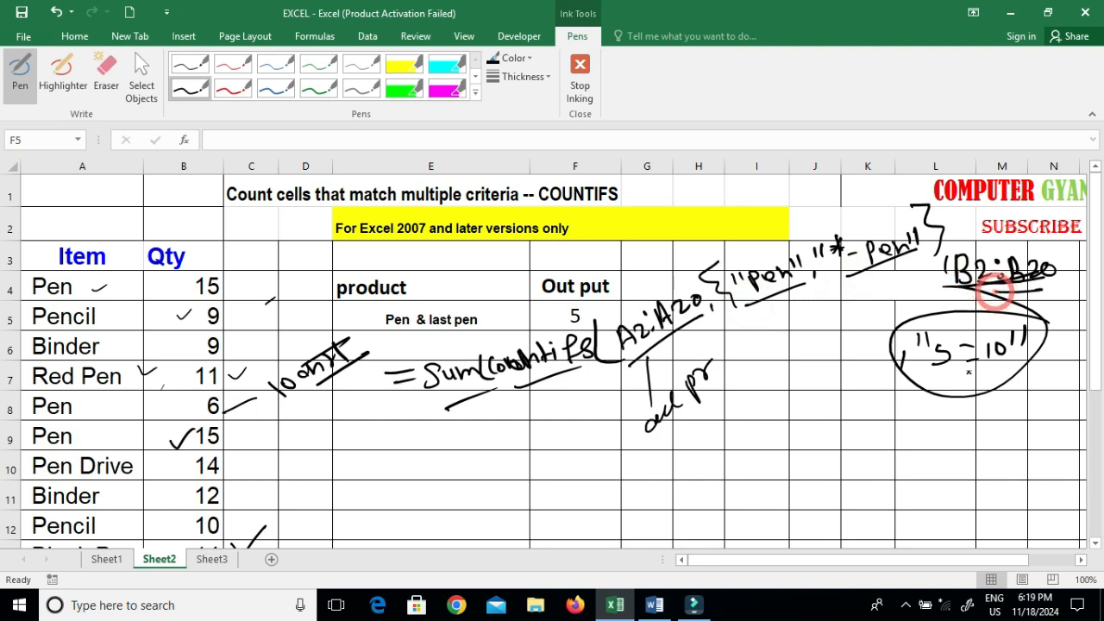
pyautogui.moveTo(959, 371); pyautogui.dragTo(1042, 376)
pyautogui.moveTo(602, 299)
pyautogui.mouseDown()
pyautogui.moveTo(537, 333)
pyautogui.moveTo(608, 309)
pyautogui.moveTo(615, 322)
pyautogui.mouseUp()
pyautogui.moveTo(620, 324)
pyautogui.mouseDown()
pyautogui.moveTo(695, 292)
pyautogui.moveTo(656, 307)
pyautogui.mouseUp()
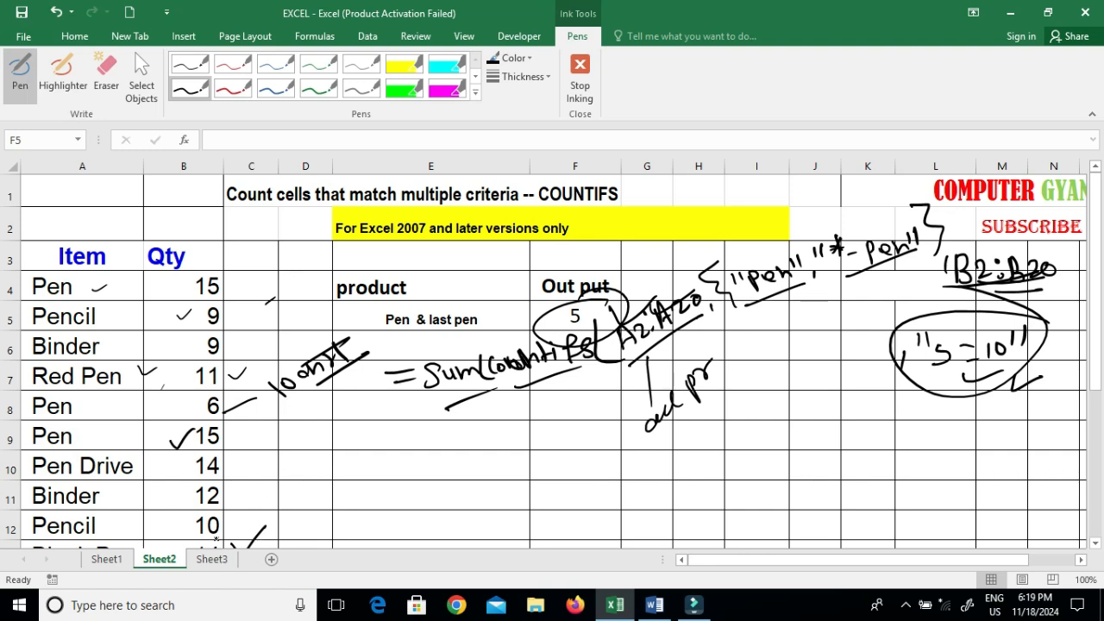
# - Open Sheet3 and select cell C11 below the attendance row
pyautogui.click(211, 559)
pyautogui.click(276, 431)
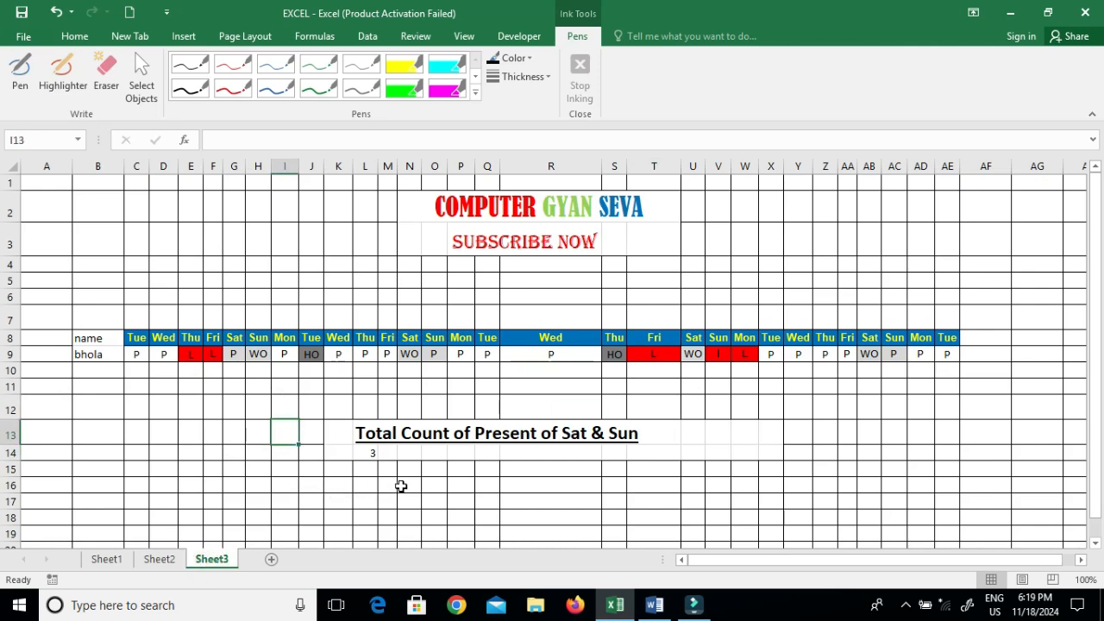
pyautogui.click(134, 383)
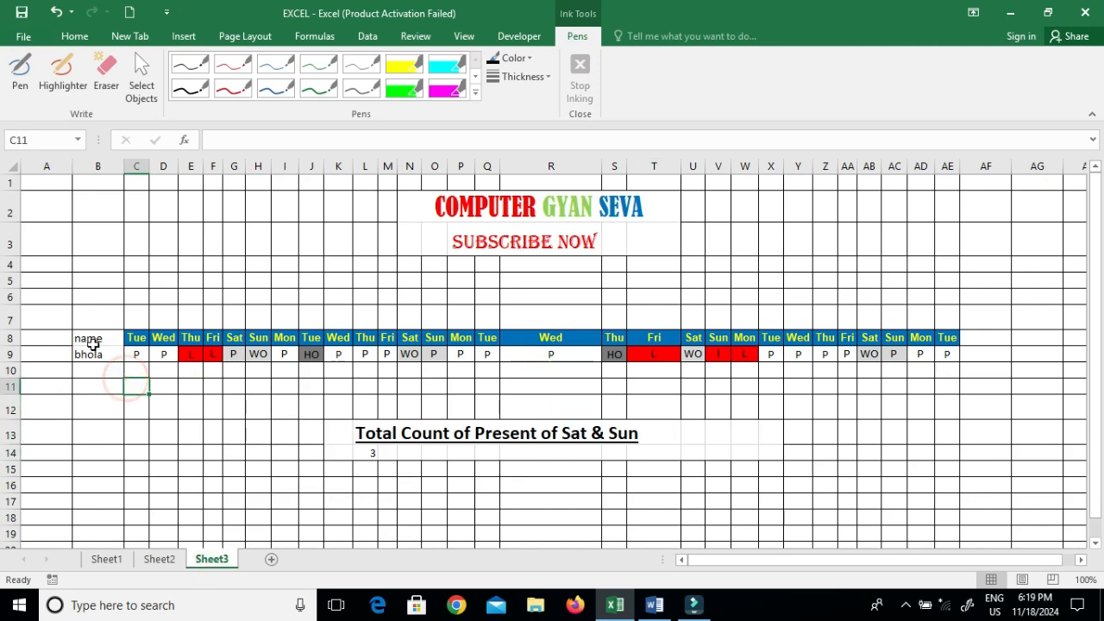